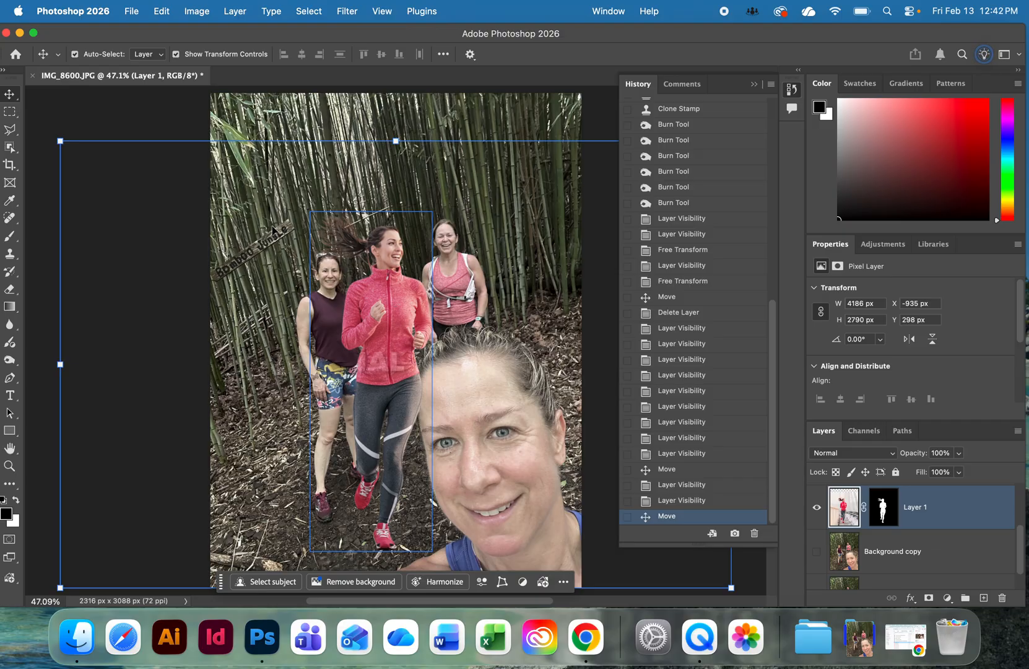
Scale the runner on Layer 1 down proportionally to about 53% and place her behind the two standing women.
{"action": "left_click_drag", "start_coordinate": [59, 141], "coordinate": [301, 302]}
{"action": "left_click_drag", "start_coordinate": [492, 407], "coordinate": [361, 236]}
{"action": "left_click_drag", "start_coordinate": [169, 133], "coordinate": [240, 180]}
{"action": "left_click_drag", "start_coordinate": [435, 307], "coordinate": [410, 265]}
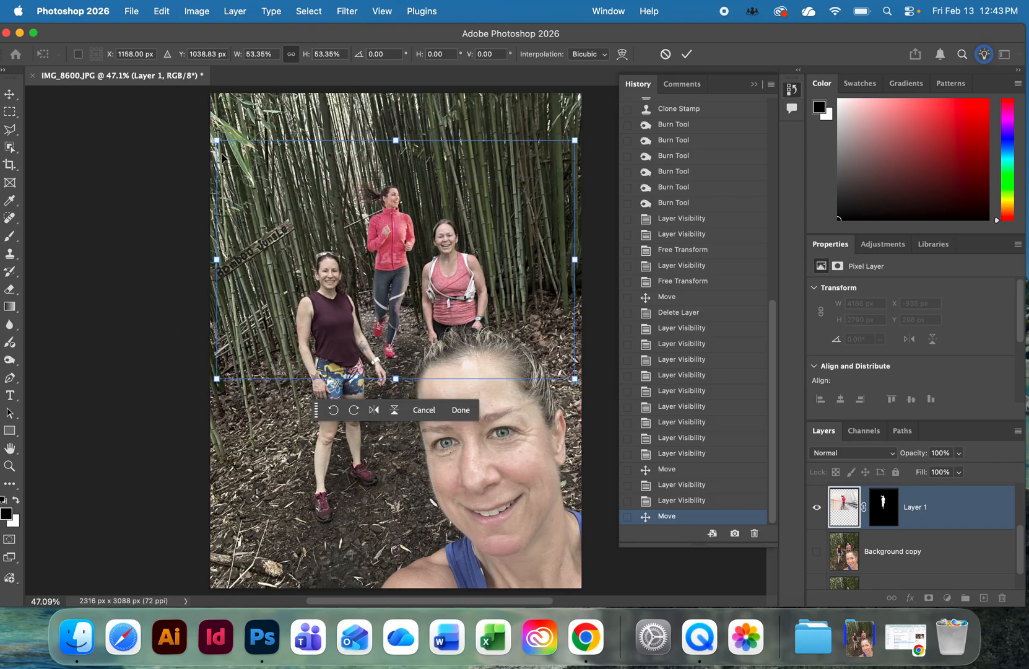
Shrink the runner further to about 44%, position her between the two women in the background, and apply the transform.
{"action": "left_click_drag", "start_coordinate": [217, 141], "coordinate": [239, 154]}
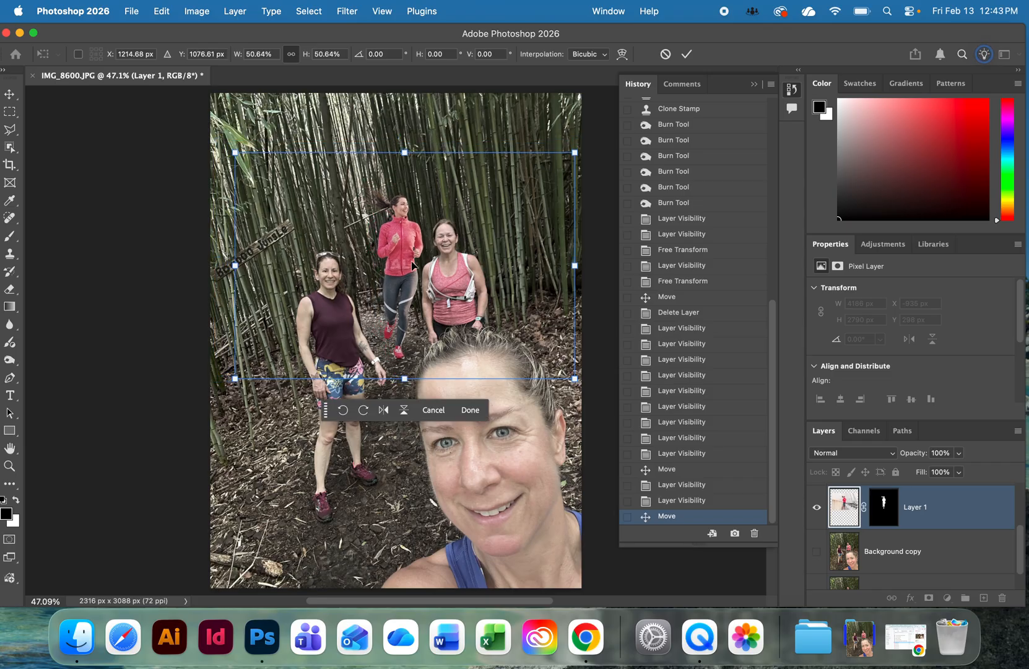
{"action": "left_click_drag", "start_coordinate": [412, 265], "coordinate": [392, 244]}
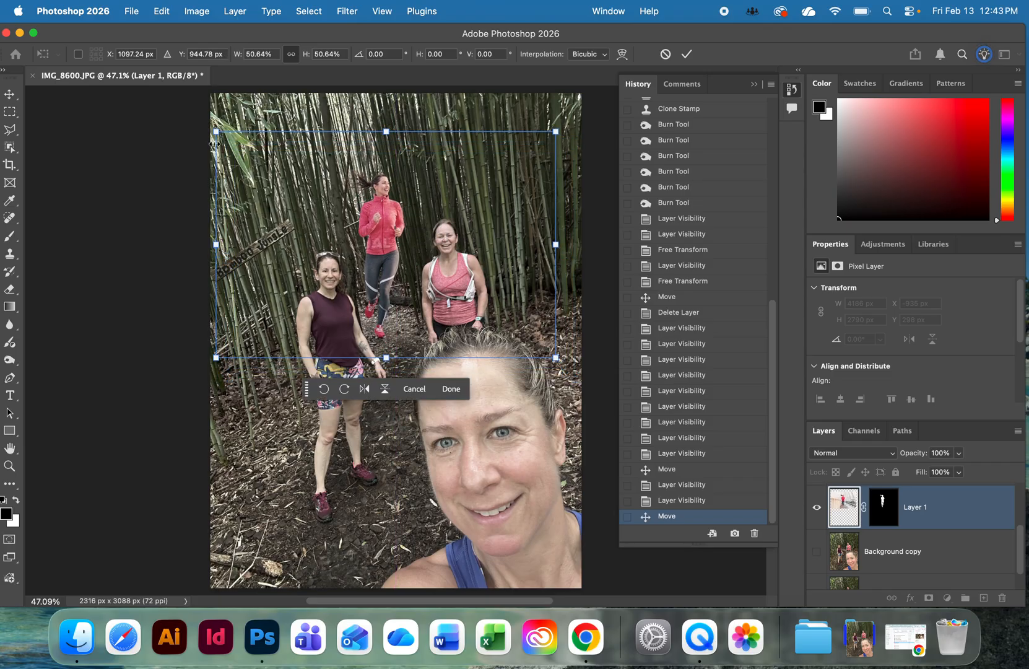
{"action": "left_click_drag", "start_coordinate": [214, 134], "coordinate": [244, 150]}
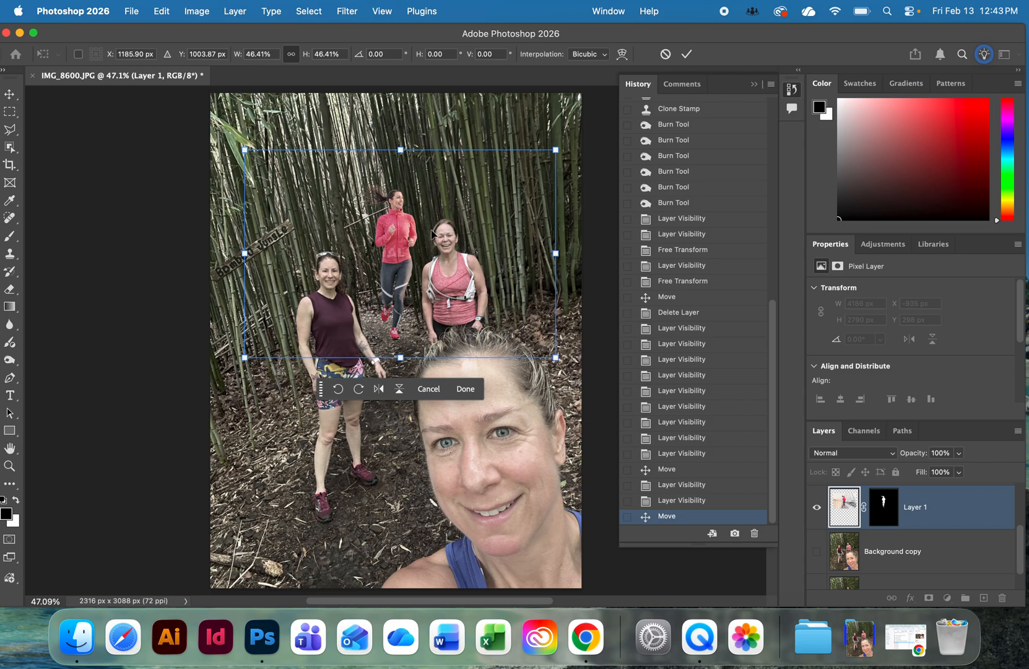
{"action": "mouse_move", "coordinate": [405, 246]}
{"action": "left_mouse_down"}
{"action": "mouse_move", "coordinate": [378, 245]}
{"action": "mouse_move", "coordinate": [387, 243]}
{"action": "left_mouse_up"}
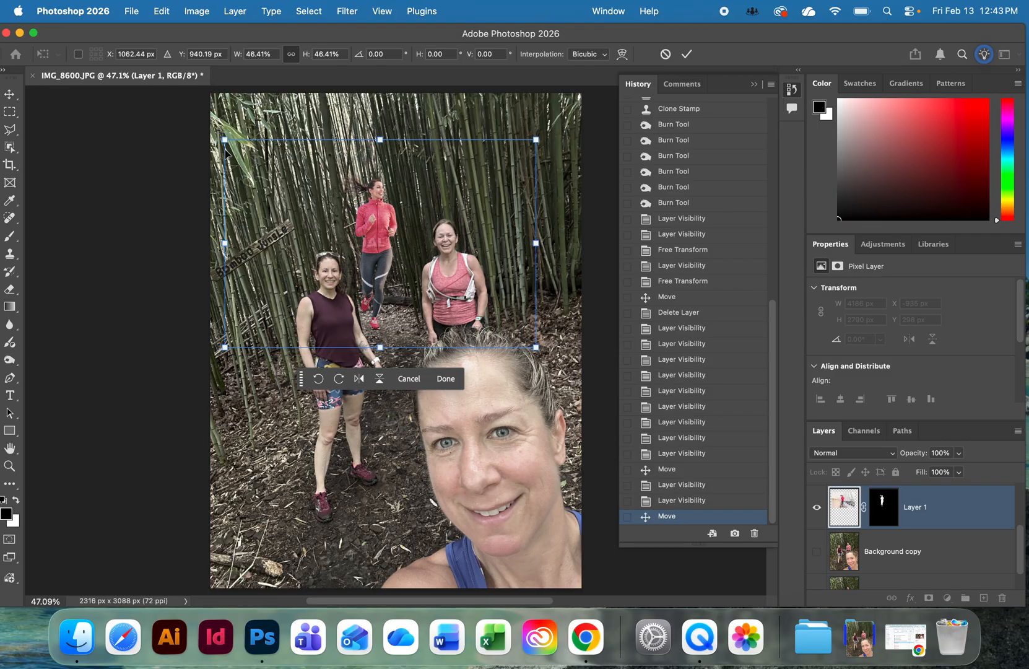
{"action": "left_click_drag", "start_coordinate": [225, 149], "coordinate": [241, 161]}
{"action": "left_click_drag", "start_coordinate": [388, 245], "coordinate": [380, 245]}
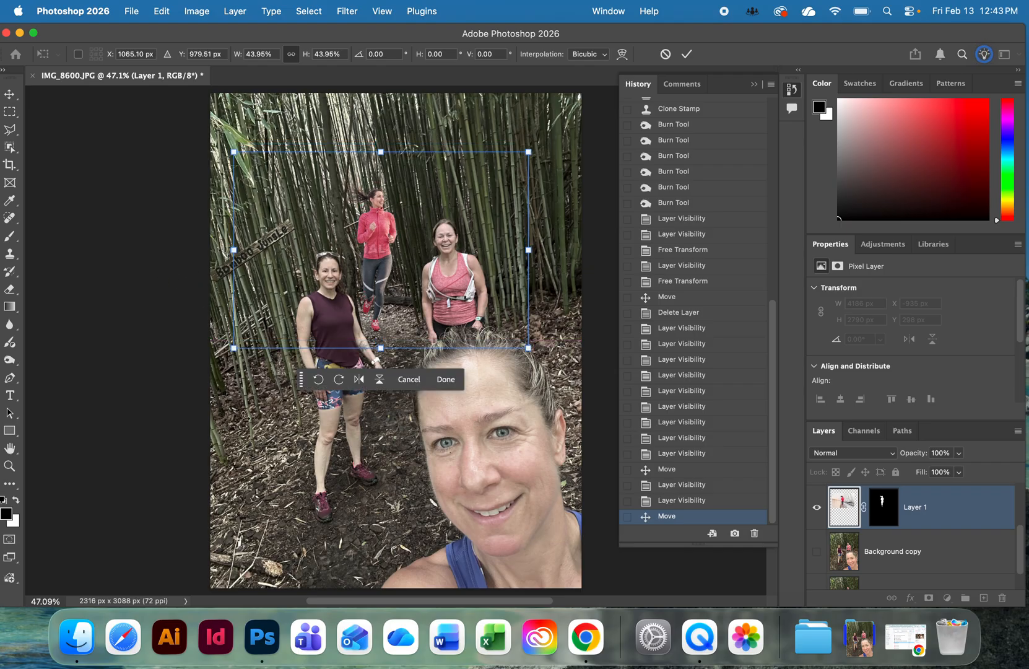
{"action": "left_click", "coordinate": [10, 94]}
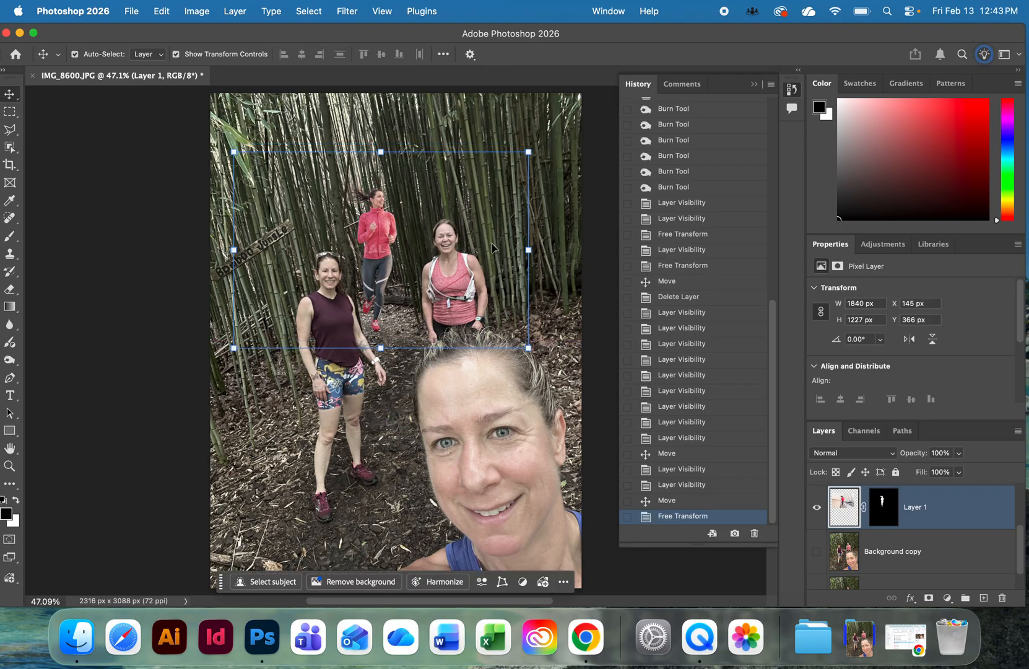
Move the runner onto the path between the two women, at about X 238 px, Y 435 px, and leave the Background copy layer hidden.
{"action": "left_click", "coordinate": [469, 411]}
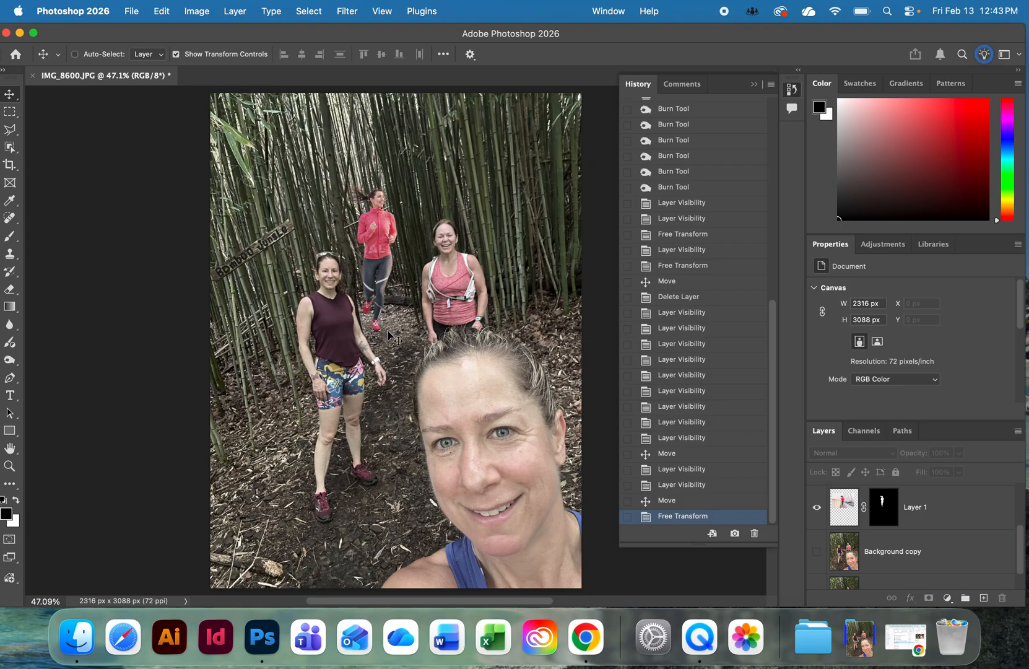
{"action": "scroll", "coordinate": [900, 522], "scroll_direction": "down", "scroll_amount": 2}
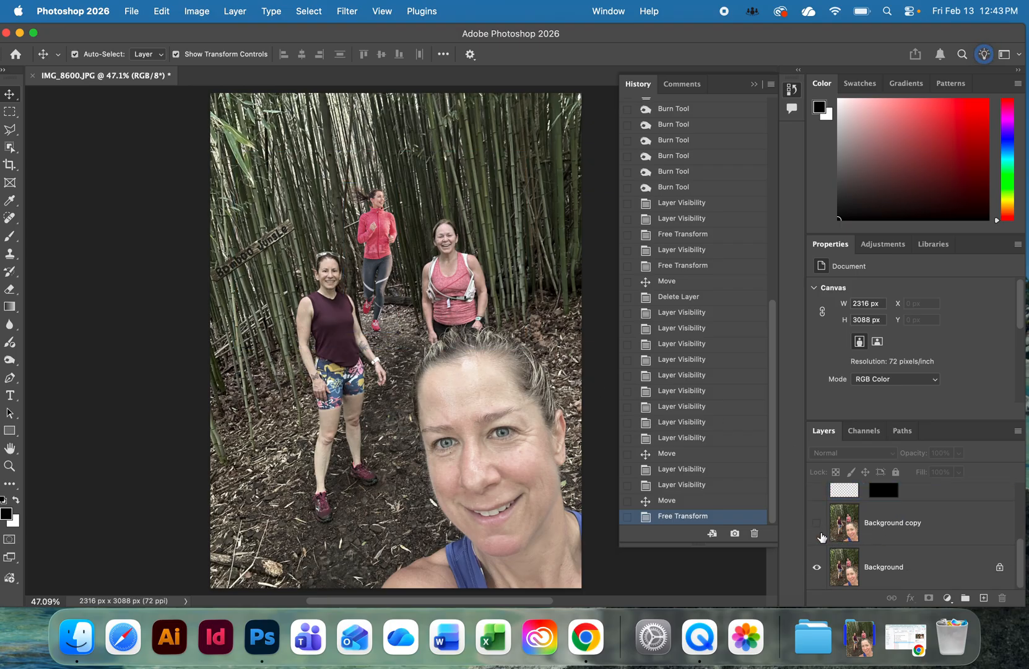
{"action": "left_click", "coordinate": [818, 526]}
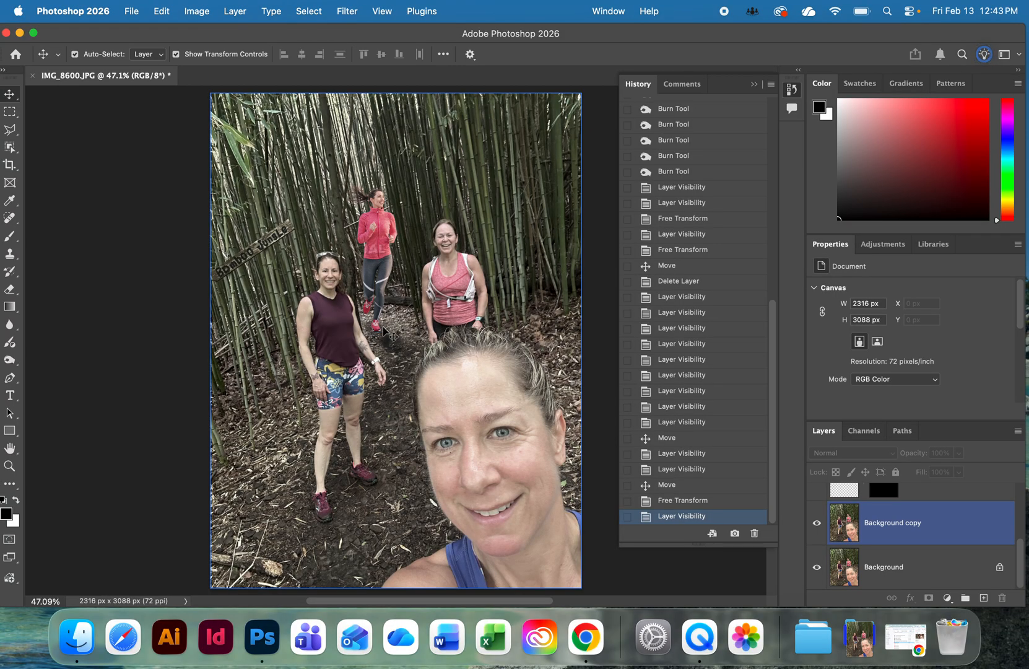
{"action": "left_click_drag", "start_coordinate": [383, 286], "coordinate": [392, 296]}
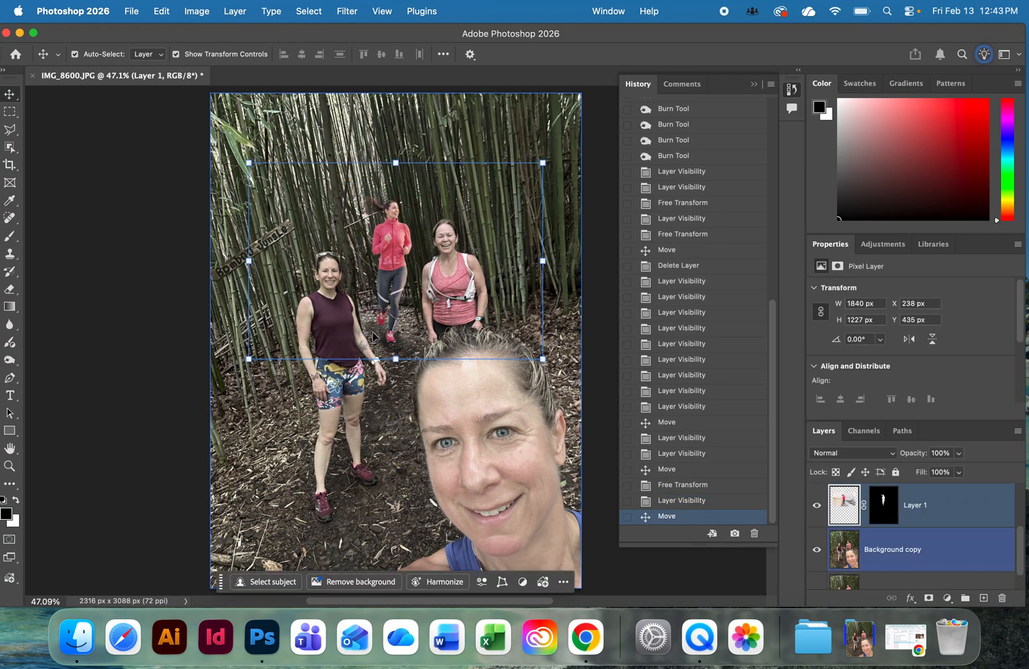
{"action": "left_click", "coordinate": [817, 550]}
{"action": "left_click", "coordinate": [817, 550]}
{"action": "left_click", "coordinate": [817, 550]}
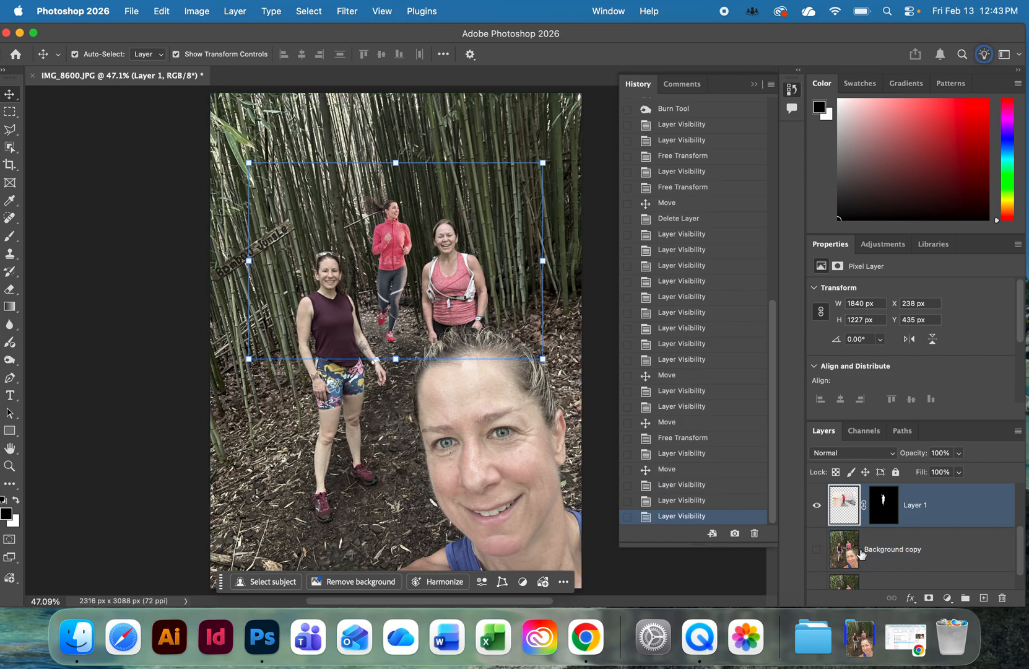
Duplicate the Background layer.
{"action": "left_click", "coordinate": [862, 554]}
{"action": "scroll", "coordinate": [902, 559], "scroll_direction": "down", "scroll_amount": 1}
{"action": "left_click", "coordinate": [883, 574]}
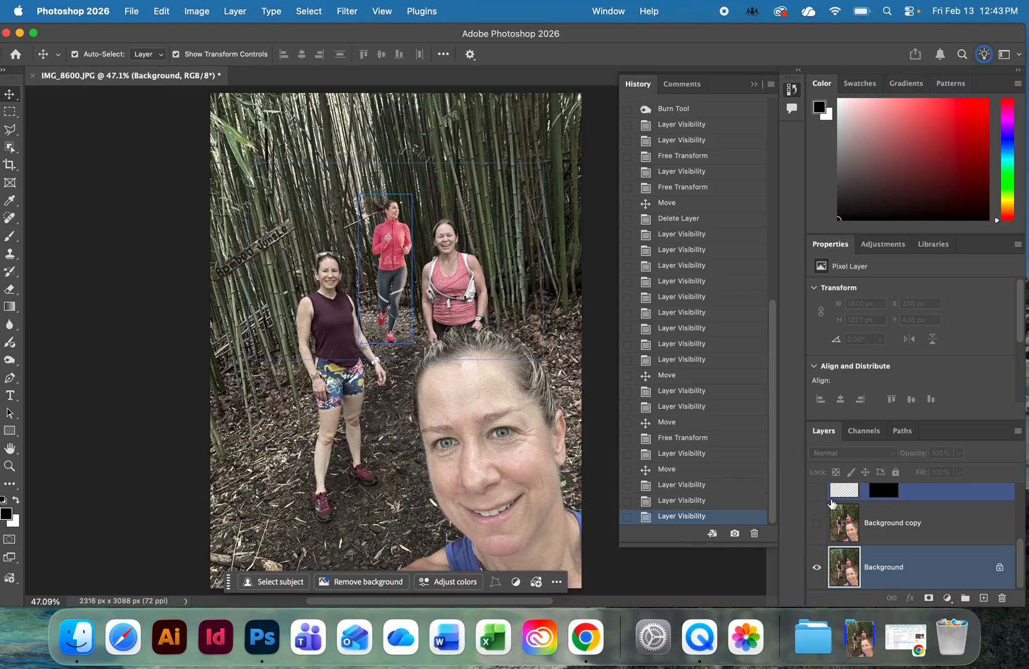
{"action": "key", "text": "super+j"}
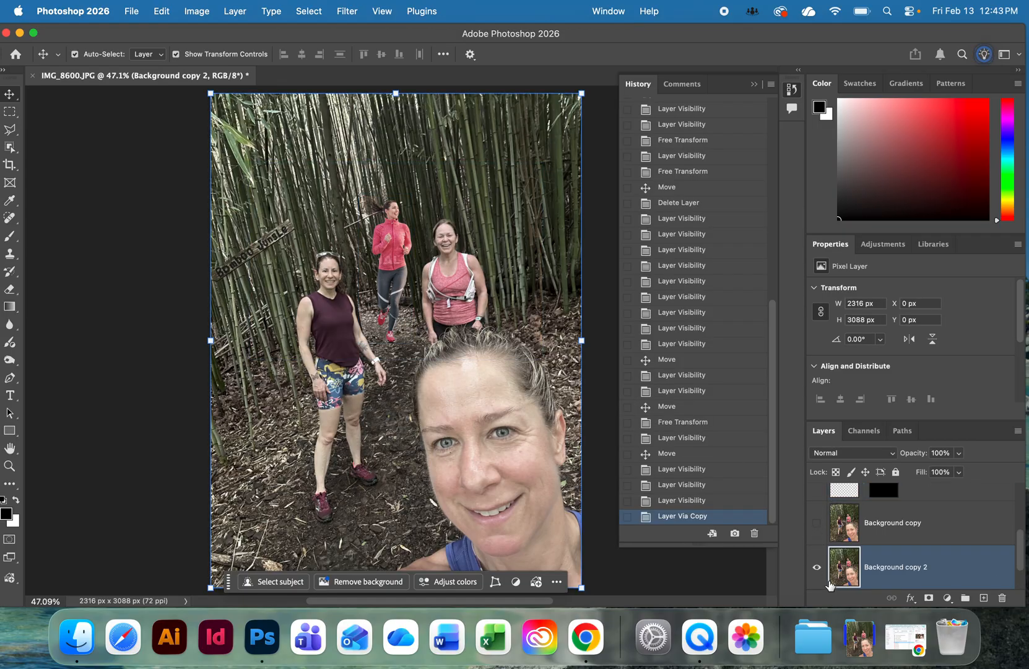
Try lightening the ground beside the runner's front shoe with the Dodge tool and a 65 px brush, and undo the stroke.
{"action": "left_click", "coordinate": [421, 363], "text": "super"}
{"action": "left_click", "coordinate": [421, 363], "text": "super"}
{"action": "left_click", "coordinate": [421, 363], "text": "super"}
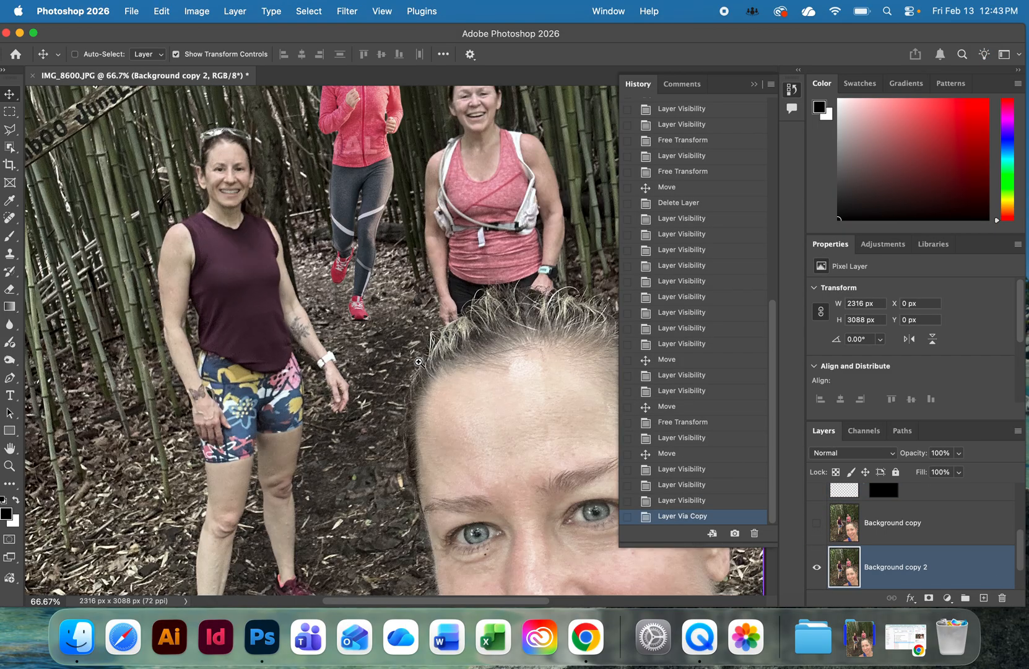
{"action": "left_click", "coordinate": [421, 363], "text": "super"}
{"action": "left_click", "coordinate": [421, 363], "text": "super"}
{"action": "left_click", "coordinate": [421, 363], "text": "super"}
{"action": "left_click_drag", "start_coordinate": [311, 288], "coordinate": [540, 434]}
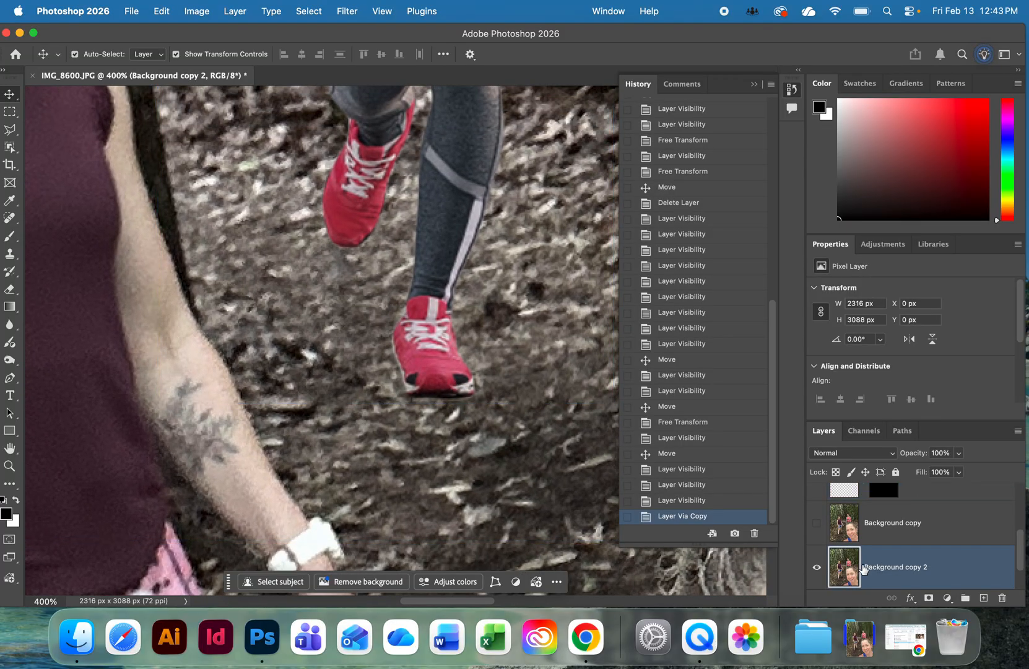
{"action": "left_click", "coordinate": [9, 365]}
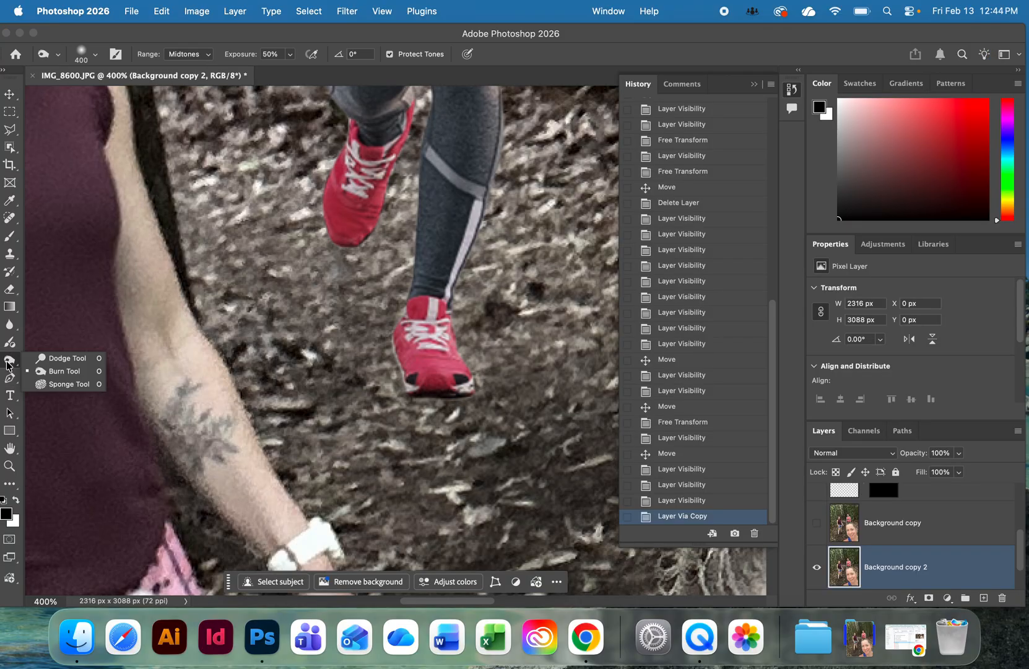
{"action": "left_click", "coordinate": [44, 358]}
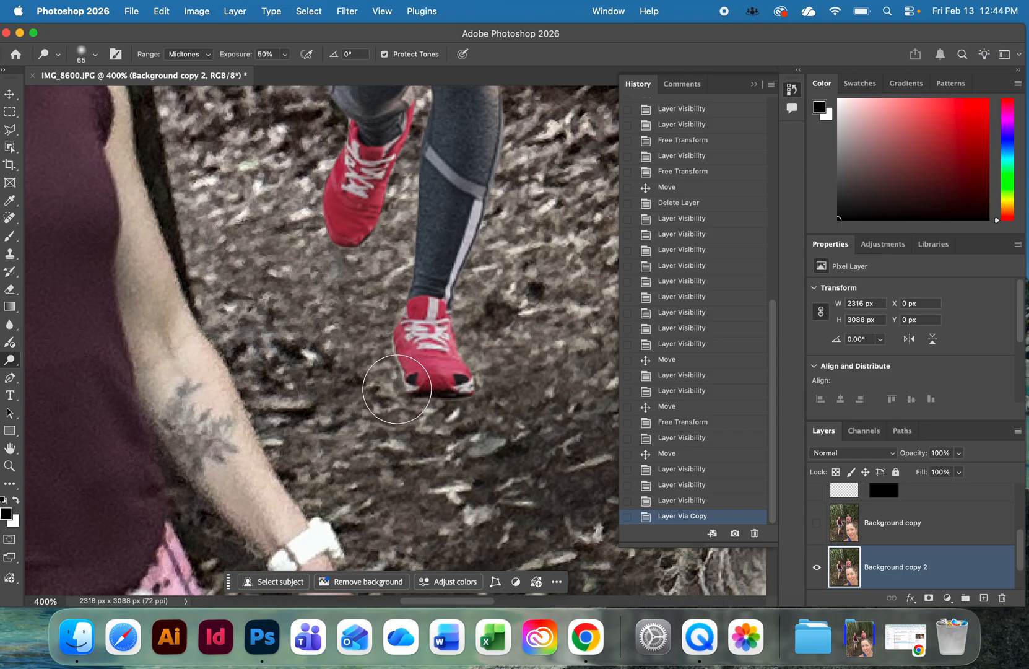
{"action": "left_click", "coordinate": [394, 388]}
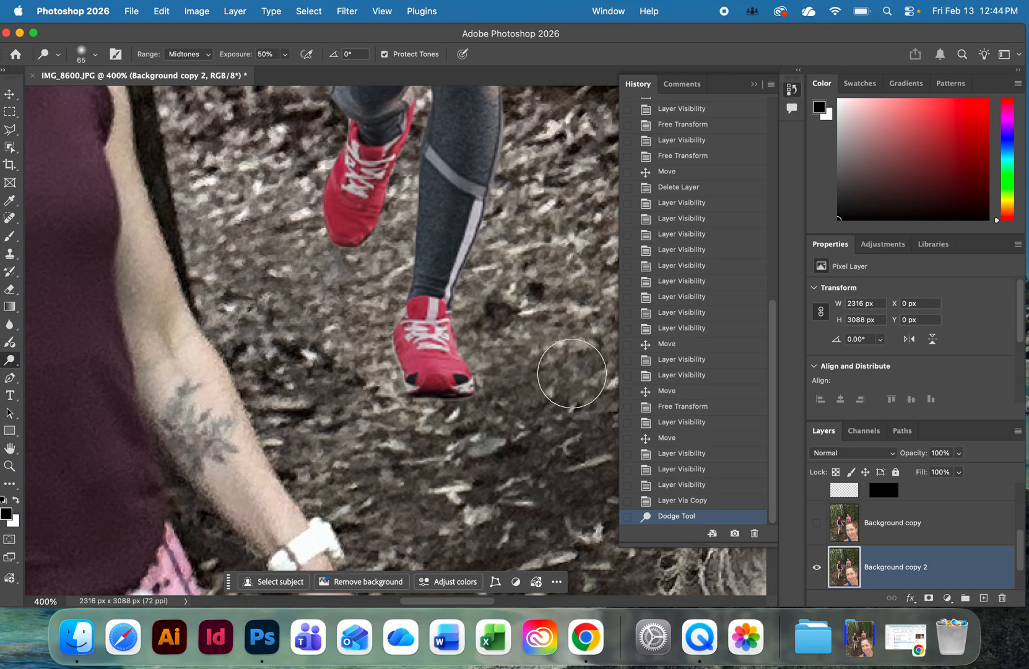
{"action": "key", "text": "super+z"}
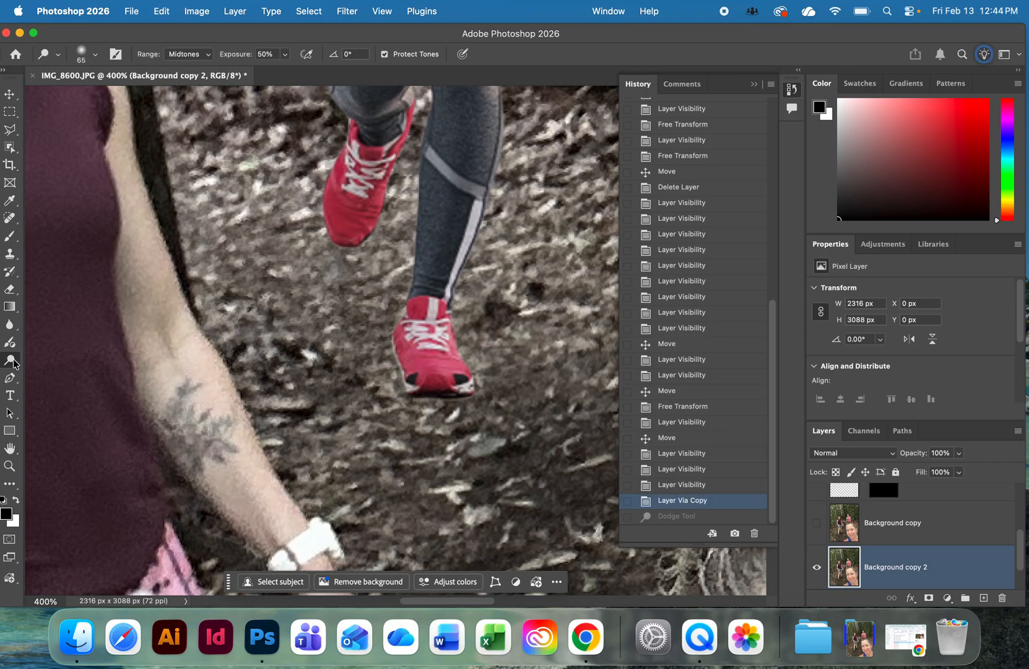
Try the Dodge tool again around the runner's front shoe with a 125 px brush, and undo it.
{"action": "left_click", "coordinate": [13, 364]}
{"action": "left_click", "coordinate": [68, 358]}
{"action": "key", "text": "bracketright"}
{"action": "key", "text": "bracketright"}
{"action": "key", "text": "bracketright"}
{"action": "key", "text": "bracketright"}
{"action": "key", "text": "bracketright"}
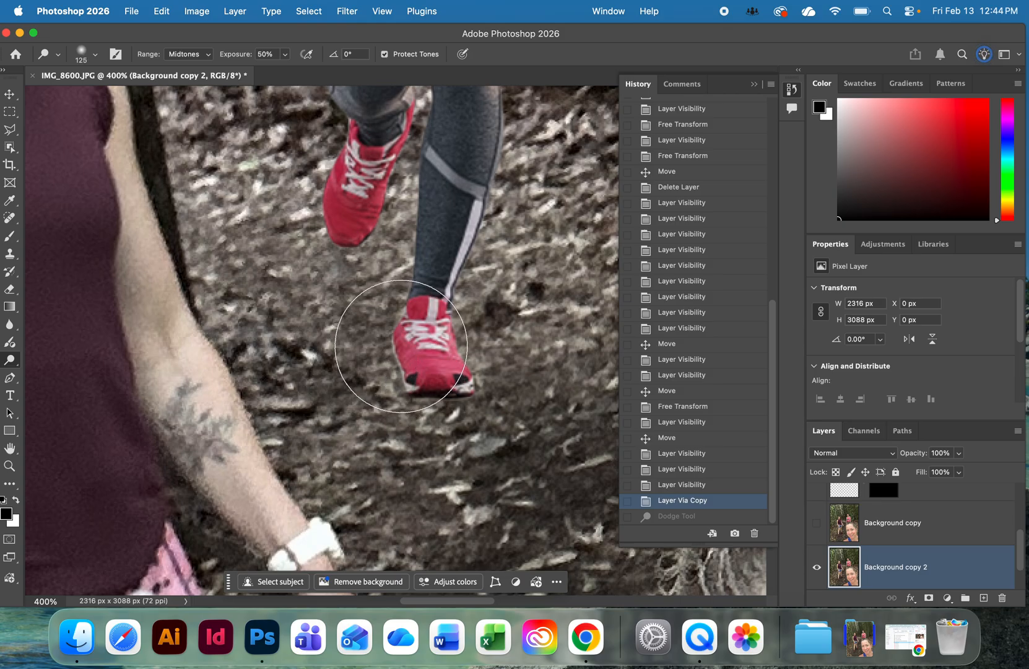
{"action": "left_click", "coordinate": [401, 346]}
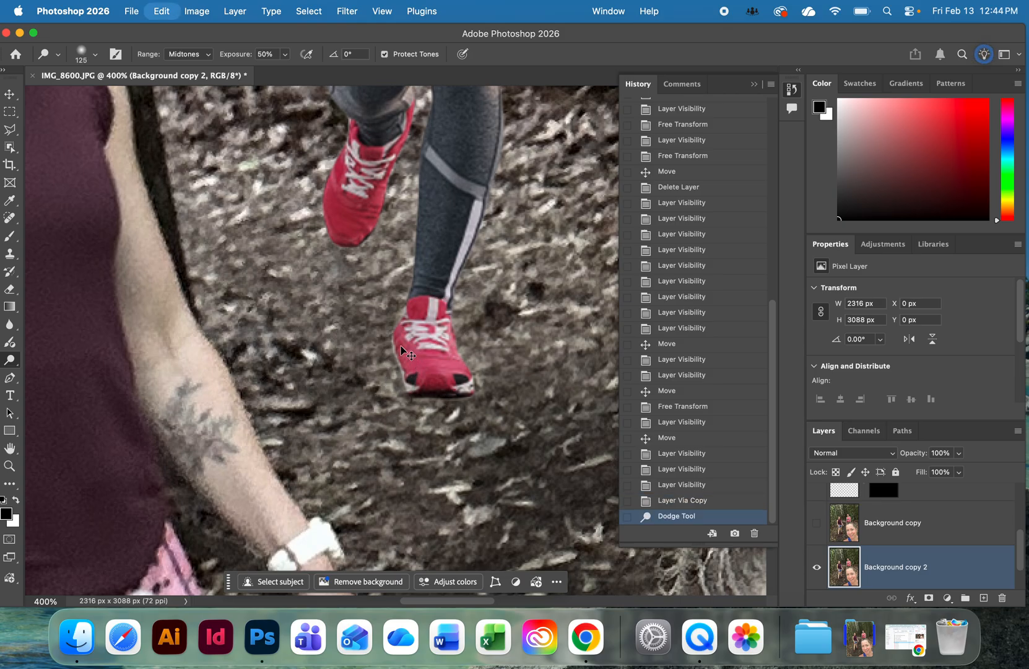
{"action": "key", "text": "super+z"}
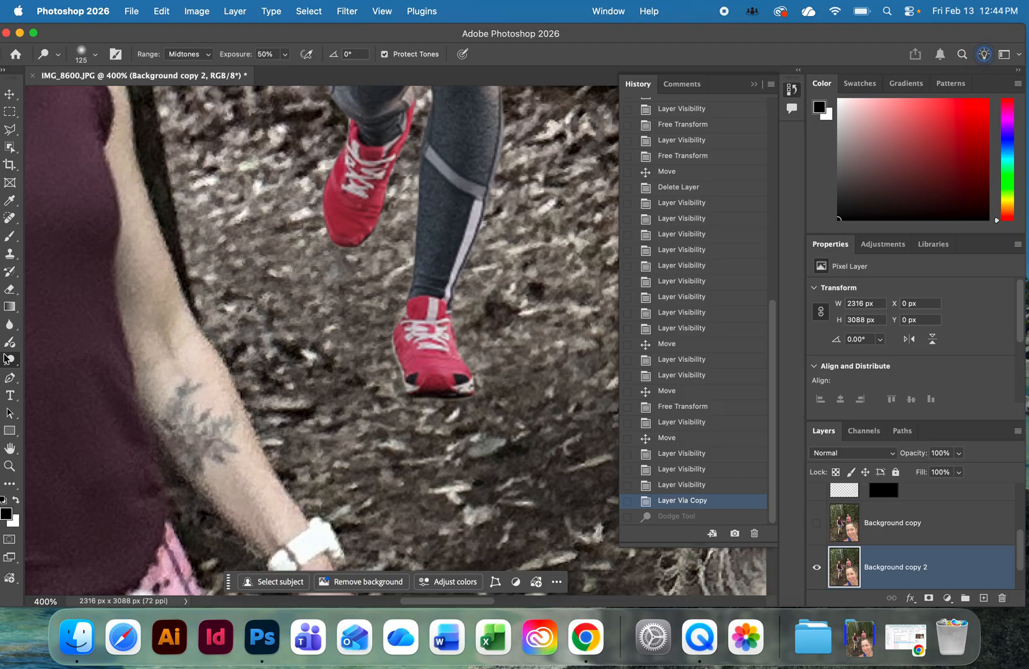
Darken the ground around the runner's front shoe with the Burn tool and a 150 px brush to suggest a shadow.
{"action": "left_click_drag", "start_coordinate": [10, 362], "coordinate": [62, 373]}
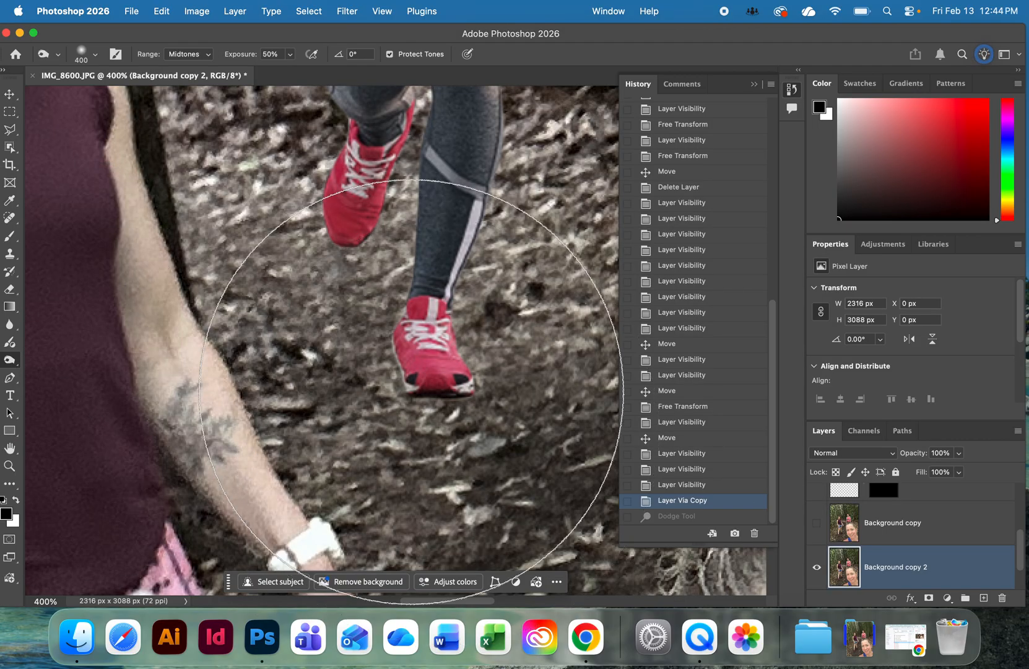
{"action": "key", "text": "bracketleft"}
{"action": "key", "text": "bracketleft"}
{"action": "key", "text": "bracketleft"}
{"action": "key", "text": "bracketleft"}
{"action": "key", "text": "bracketleft"}
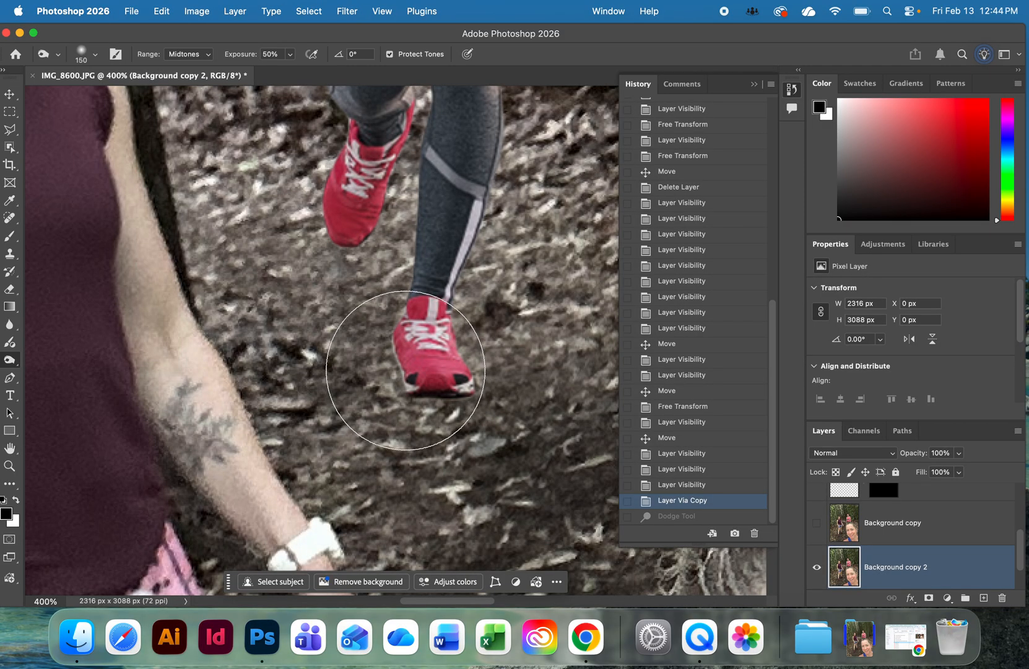
{"action": "left_click_drag", "start_coordinate": [407, 375], "coordinate": [405, 370]}
{"action": "left_click", "coordinate": [406, 371]}
{"action": "left_click", "coordinate": [406, 371]}
{"action": "left_click", "coordinate": [406, 370]}
{"action": "left_click", "coordinate": [453, 354]}
{"action": "left_click", "coordinate": [454, 354]}
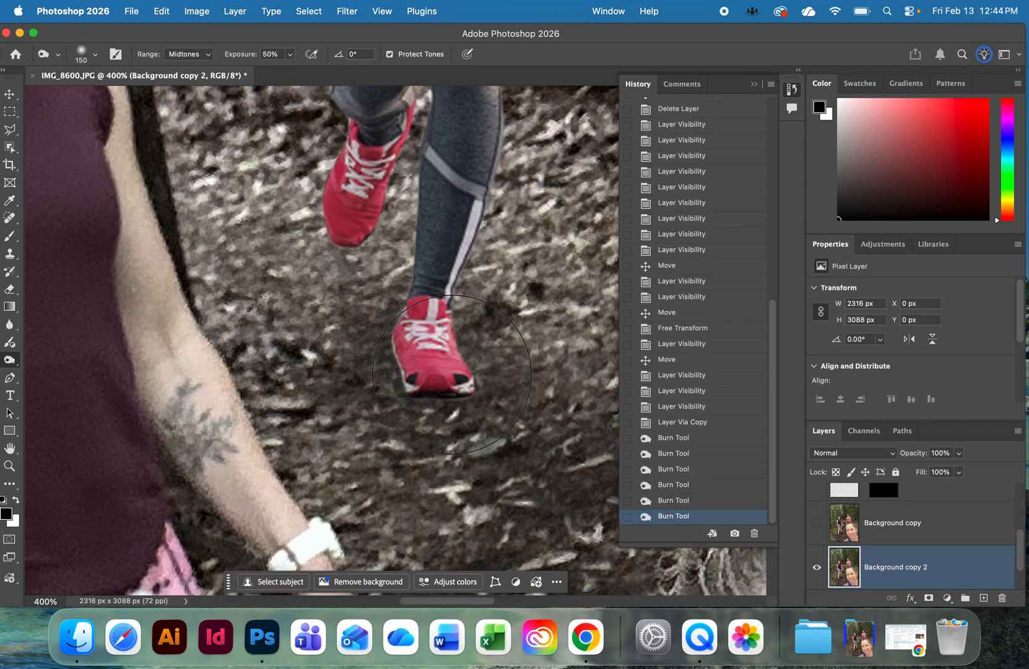
{"action": "left_click", "coordinate": [423, 354]}
Burn the ground beneath the runner's raised shoe and between both shoes to extend the shadow.
{"action": "left_click", "coordinate": [376, 282]}
{"action": "left_click", "coordinate": [365, 270]}
{"action": "left_click", "coordinate": [355, 253]}
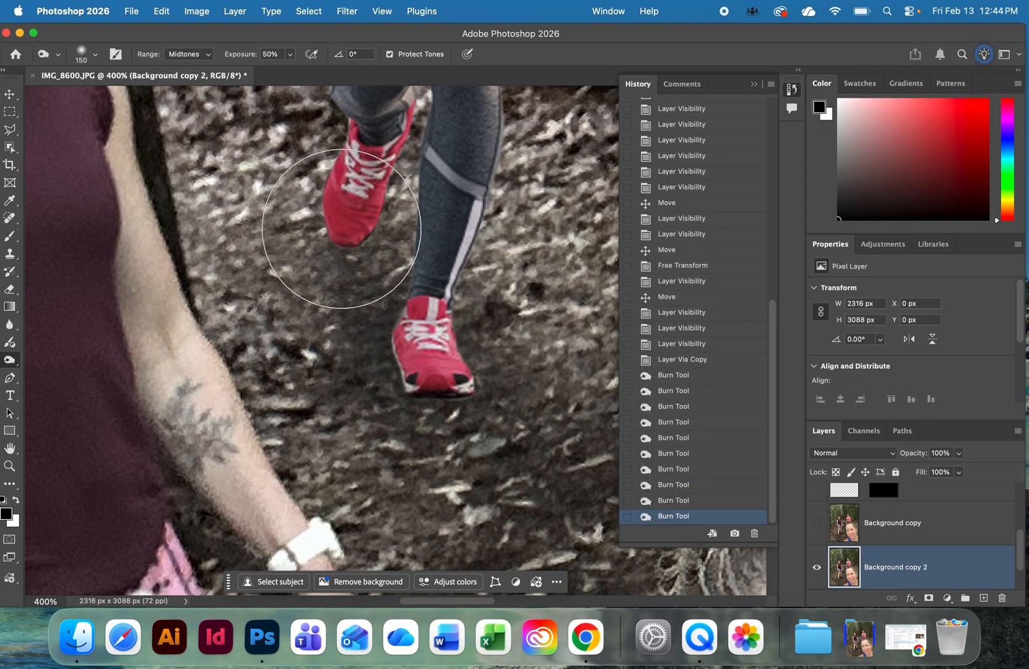
{"action": "left_click", "coordinate": [342, 227]}
{"action": "left_click", "coordinate": [327, 220]}
{"action": "left_click", "coordinate": [387, 327]}
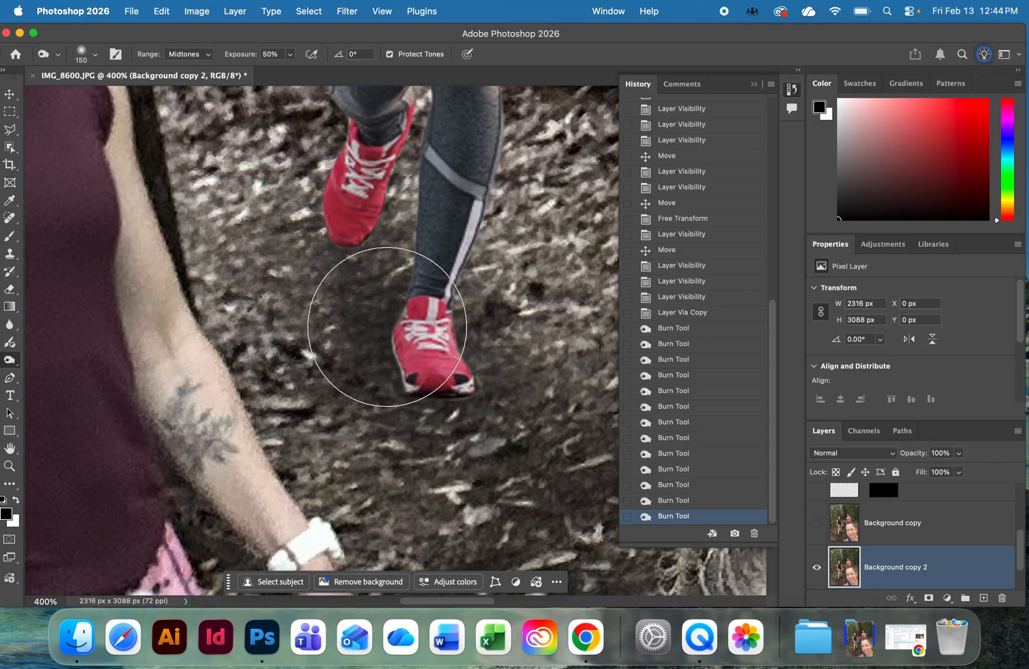
Compare the full photo with and without the burned background duplicate, leaving that layer visible.
{"action": "key", "text": "super+0"}
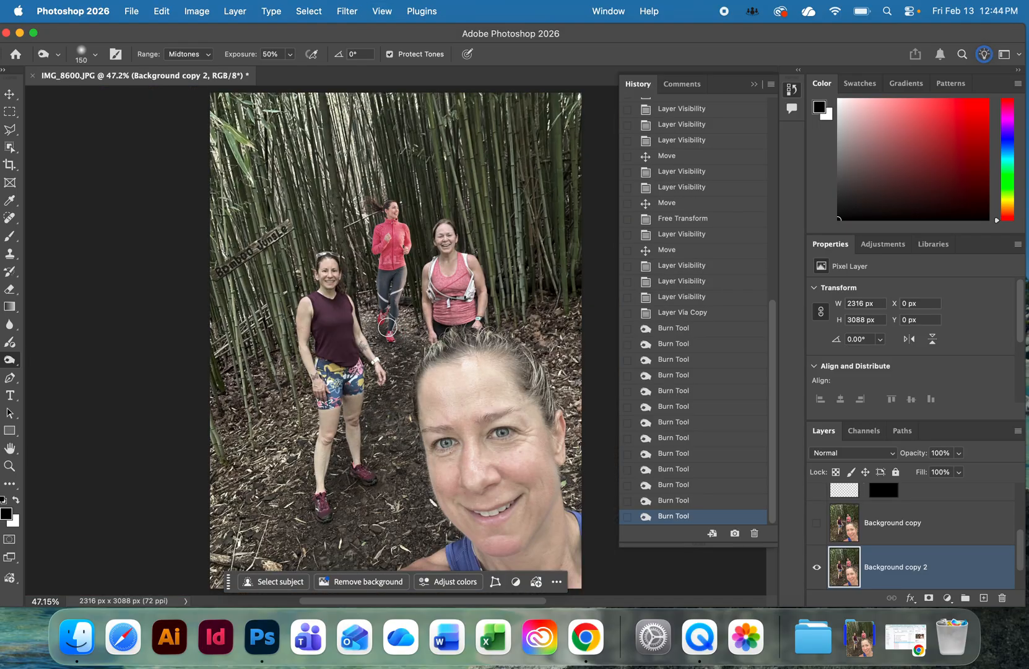
{"action": "left_click", "coordinate": [817, 570]}
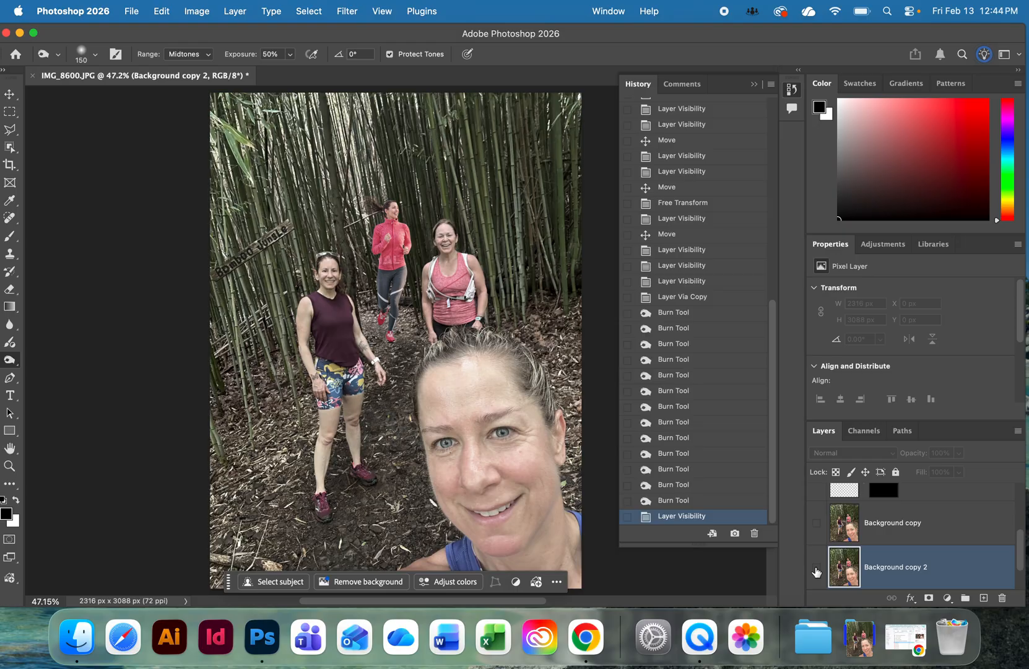
{"action": "left_click", "coordinate": [817, 569]}
{"action": "left_click", "coordinate": [816, 571]}
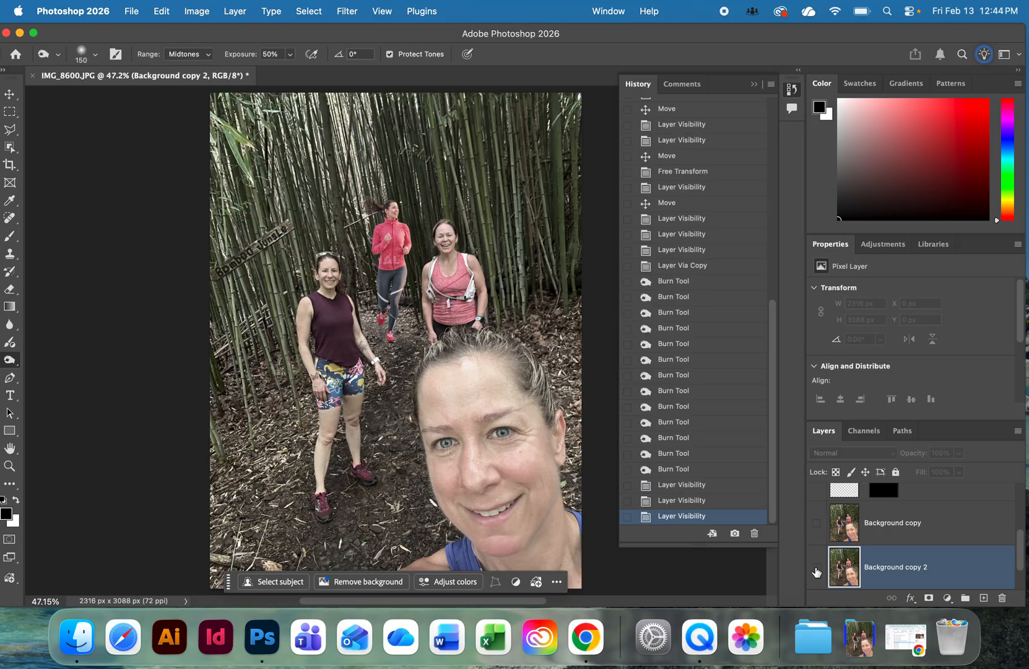
{"action": "left_click", "coordinate": [817, 571]}
Hide the runner's Layer 1 to check the painted shadow, and show the layer again.
{"action": "scroll", "coordinate": [908, 525], "scroll_direction": "up", "scroll_amount": 5}
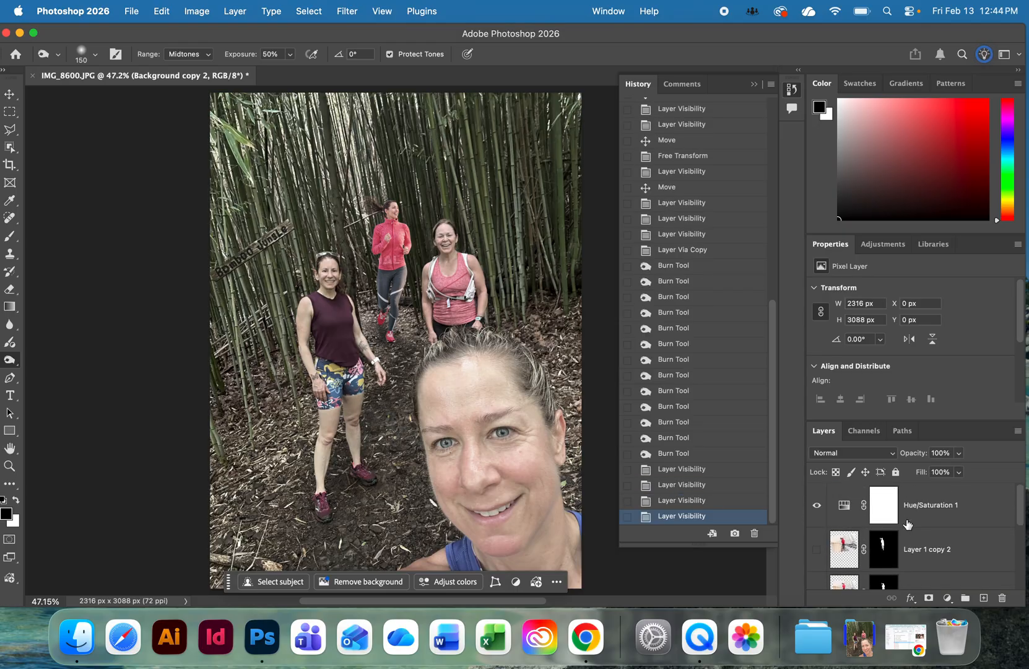
{"action": "scroll", "coordinate": [908, 524], "scroll_direction": "down", "scroll_amount": 3}
{"action": "left_click", "coordinate": [816, 510]}
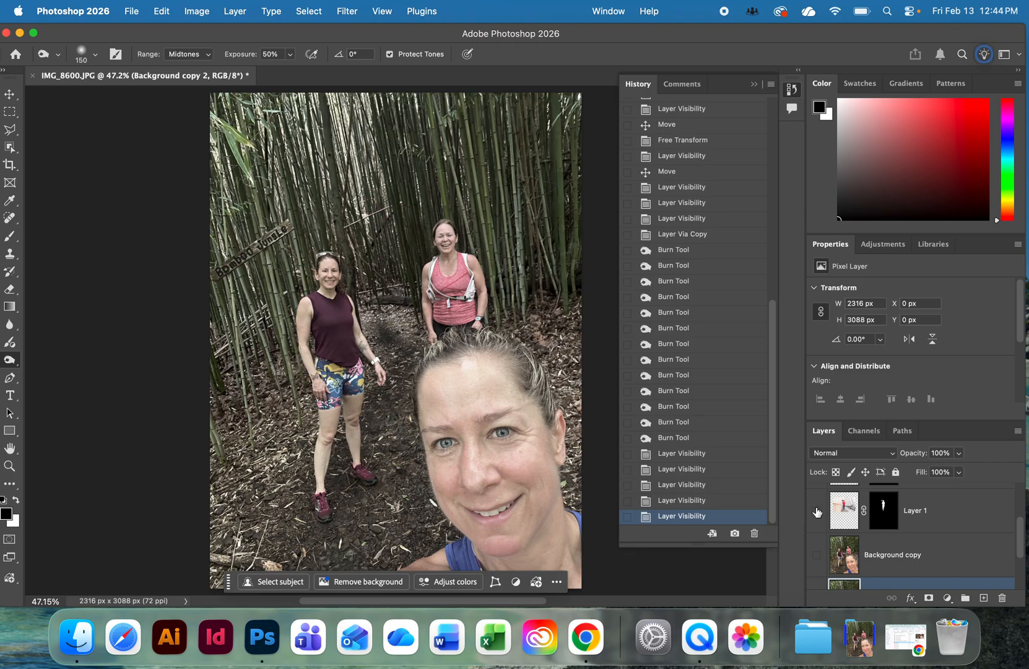
{"action": "left_click", "coordinate": [817, 512]}
Target the runner's image on Layer 1 and set the Burn tool to a 600 px brush at 27% exposure.
{"action": "left_click", "coordinate": [852, 514]}
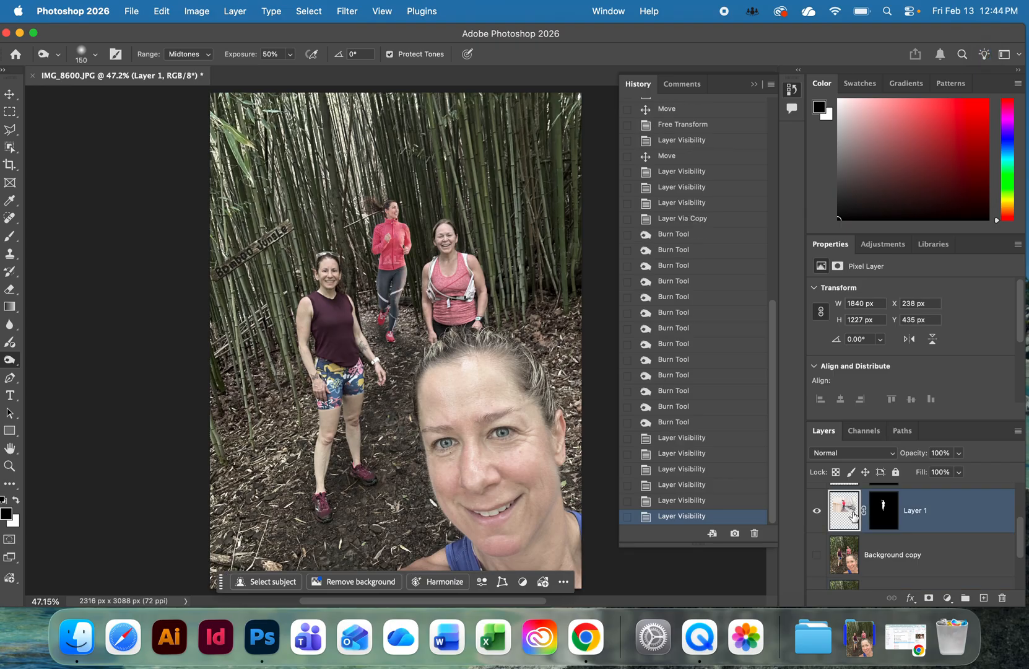
{"action": "left_click", "coordinate": [423, 252]}
{"action": "left_click", "coordinate": [418, 253]}
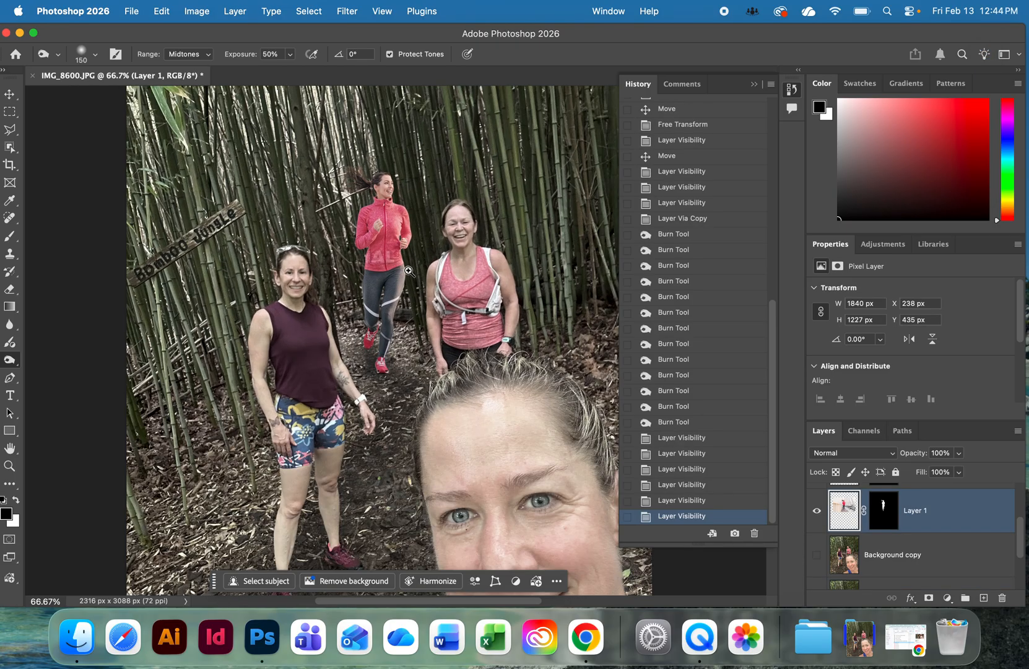
{"action": "left_click", "coordinate": [413, 254]}
{"action": "left_click", "coordinate": [411, 254]}
{"action": "left_click_drag", "start_coordinate": [413, 107], "coordinate": [412, 347]}
{"action": "left_click", "coordinate": [411, 346], "text": "alt"}
{"action": "scroll", "coordinate": [408, 365], "scroll_direction": "down", "scroll_amount": 3}
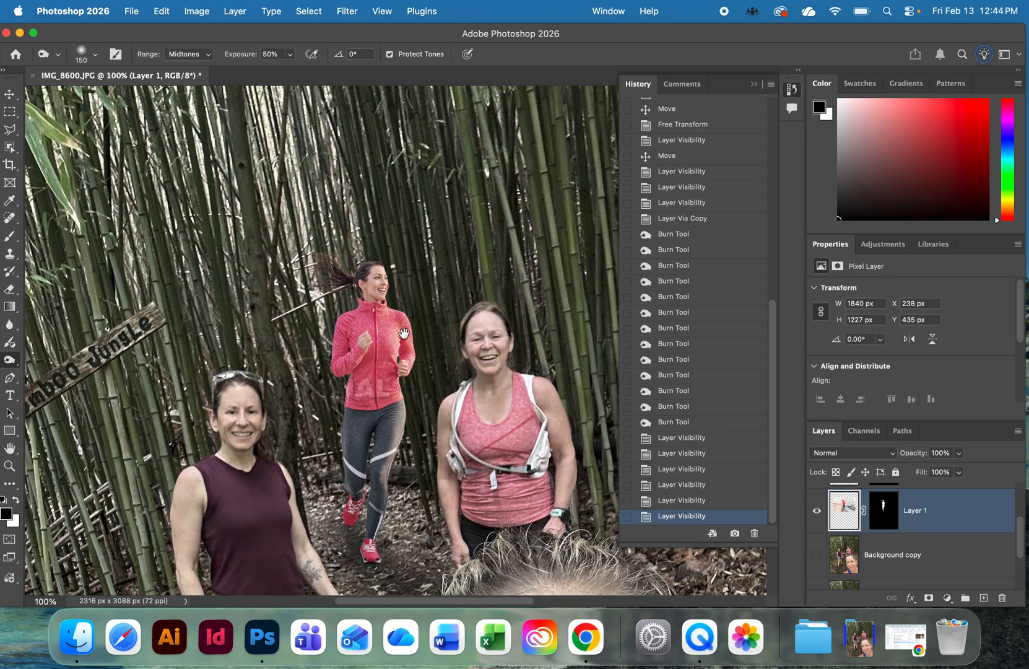
{"action": "scroll", "coordinate": [414, 337], "scroll_direction": "down", "scroll_amount": 3}
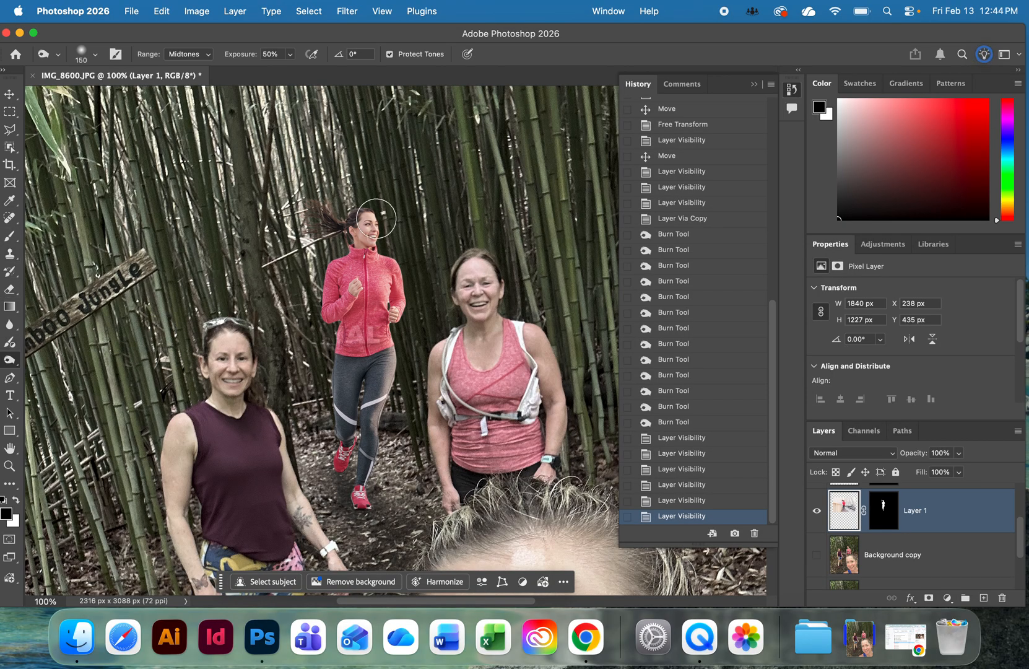
{"action": "key", "text": "bracketright"}
{"action": "key", "text": "bracketright"}
{"action": "key", "text": "bracketright"}
{"action": "key", "text": "bracketright"}
{"action": "key", "text": "bracketright"}
{"action": "key", "text": "bracketright"}
{"action": "key", "text": "bracketright"}
{"action": "left_click", "coordinate": [290, 55]}
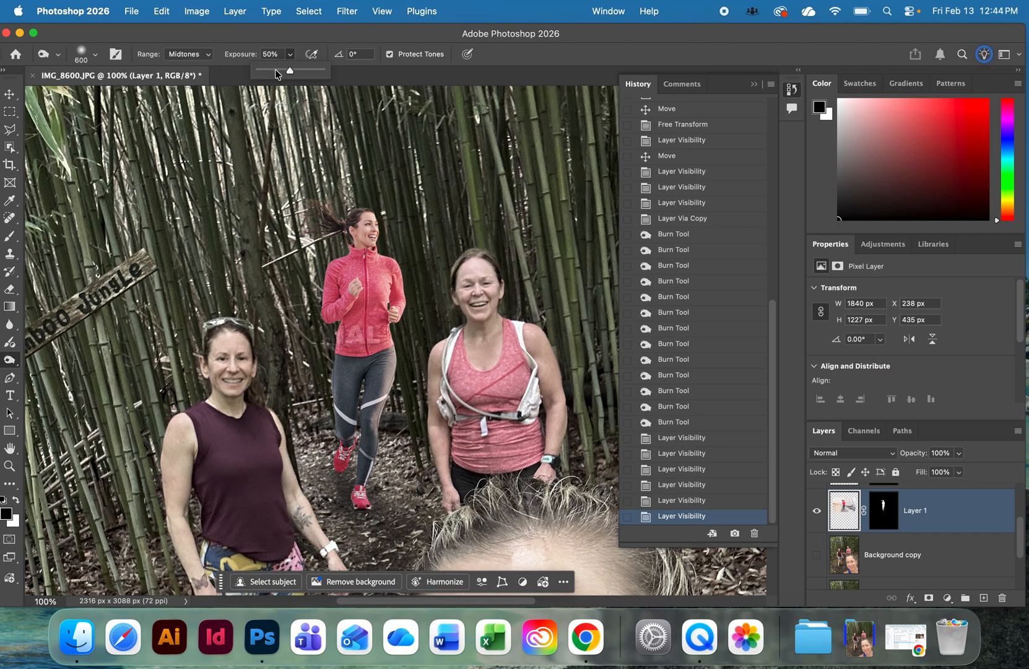
Burn the runner on Layer 1 from her head down to her shoes to darken her.
{"action": "left_click", "coordinate": [370, 238]}
{"action": "left_click", "coordinate": [378, 271]}
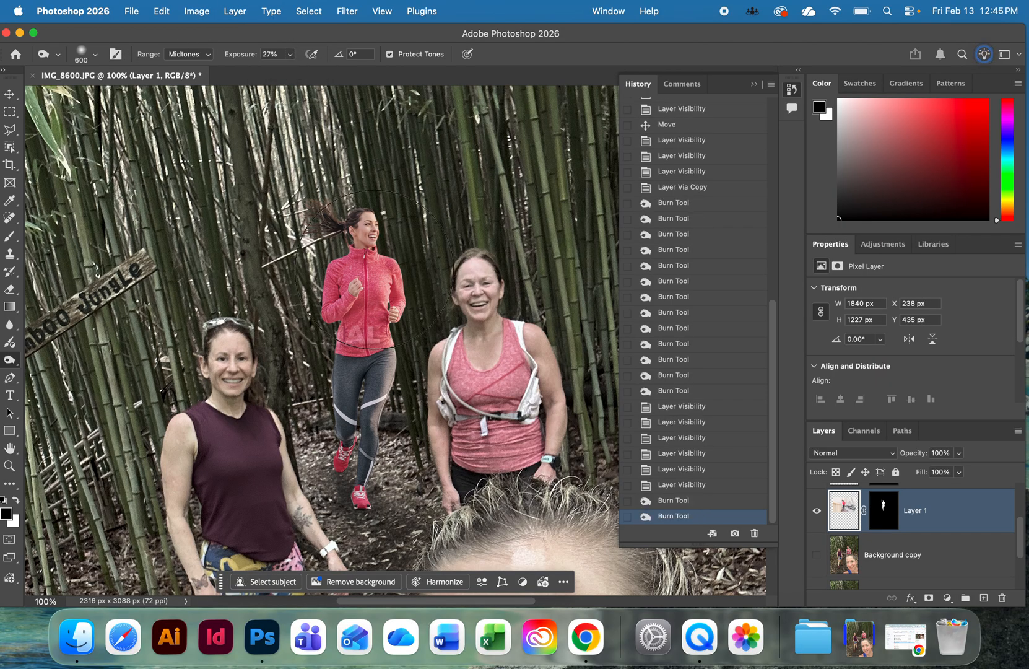
{"action": "left_click", "coordinate": [376, 309]}
{"action": "left_click", "coordinate": [368, 344]}
{"action": "left_click", "coordinate": [367, 371]}
{"action": "left_click", "coordinate": [367, 403]}
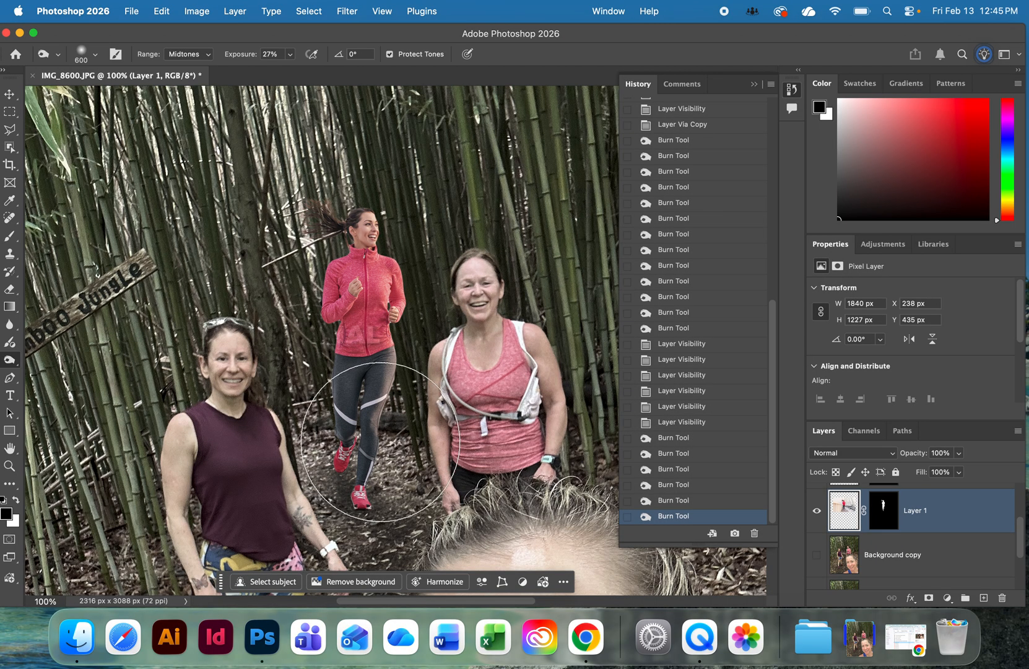
{"action": "left_click", "coordinate": [366, 432]}
{"action": "left_click", "coordinate": [364, 432]}
Burn the runner again from her legs up to her head and back down to her shoes to deepen the darkening.
{"action": "left_click", "coordinate": [357, 346]}
{"action": "left_click", "coordinate": [356, 294]}
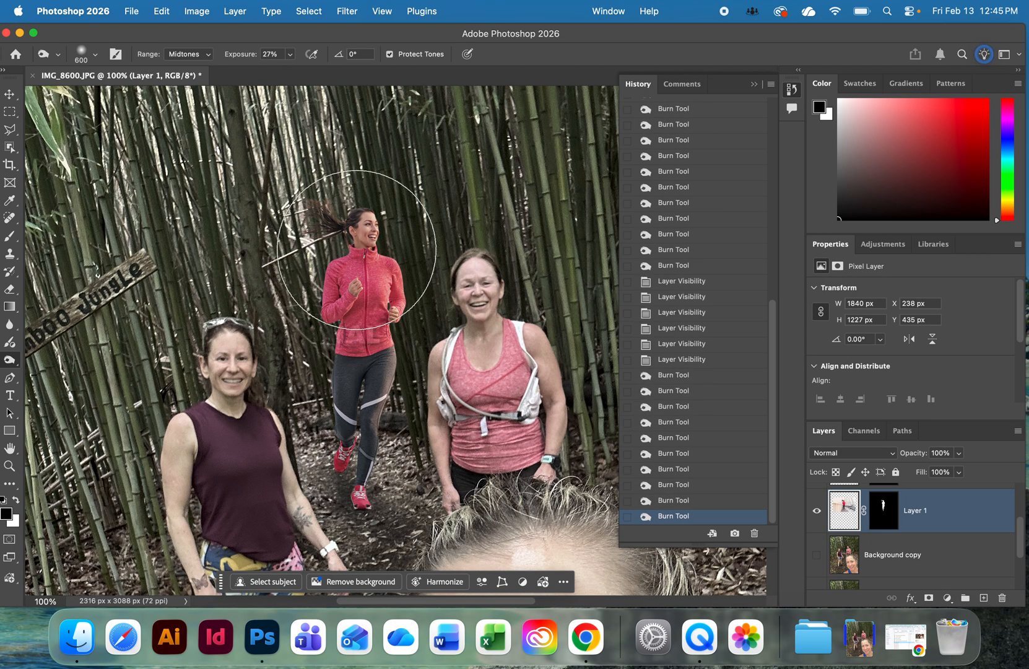
{"action": "left_click", "coordinate": [357, 250]}
{"action": "left_click", "coordinate": [379, 247]}
{"action": "left_click", "coordinate": [384, 223]}
{"action": "left_click", "coordinate": [372, 222]}
{"action": "left_click", "coordinate": [374, 293]}
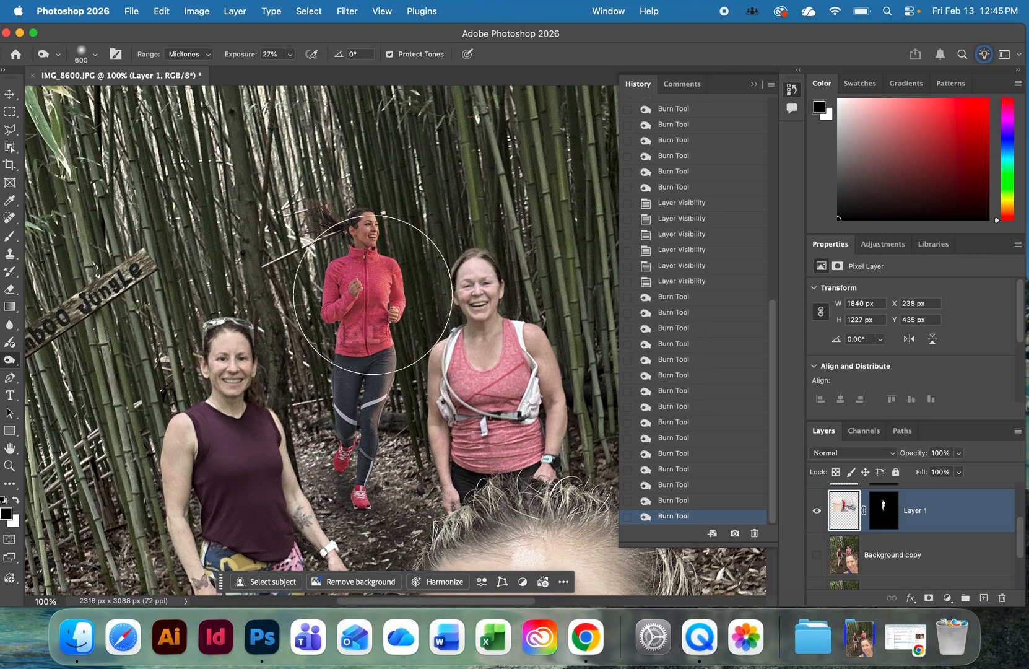
{"action": "left_click", "coordinate": [384, 322]}
{"action": "left_click", "coordinate": [368, 350]}
{"action": "left_click", "coordinate": [365, 368]}
{"action": "left_click", "coordinate": [367, 437]}
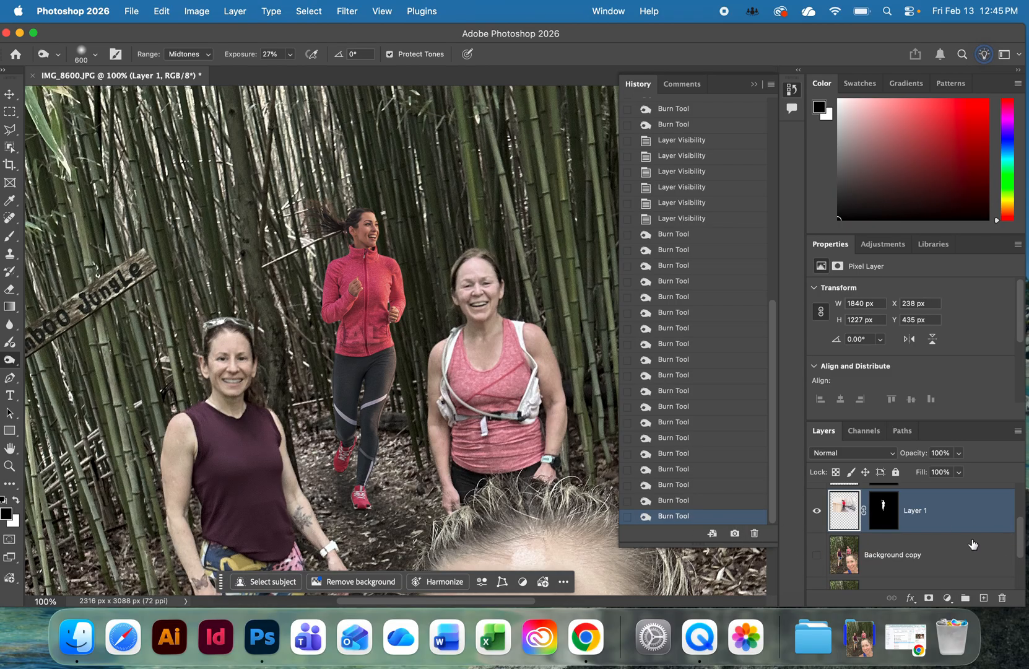
Add a Hue/Saturation adjustment layer directly above Layer 1 and set its saturation to -38.
{"action": "left_click", "coordinate": [896, 511]}
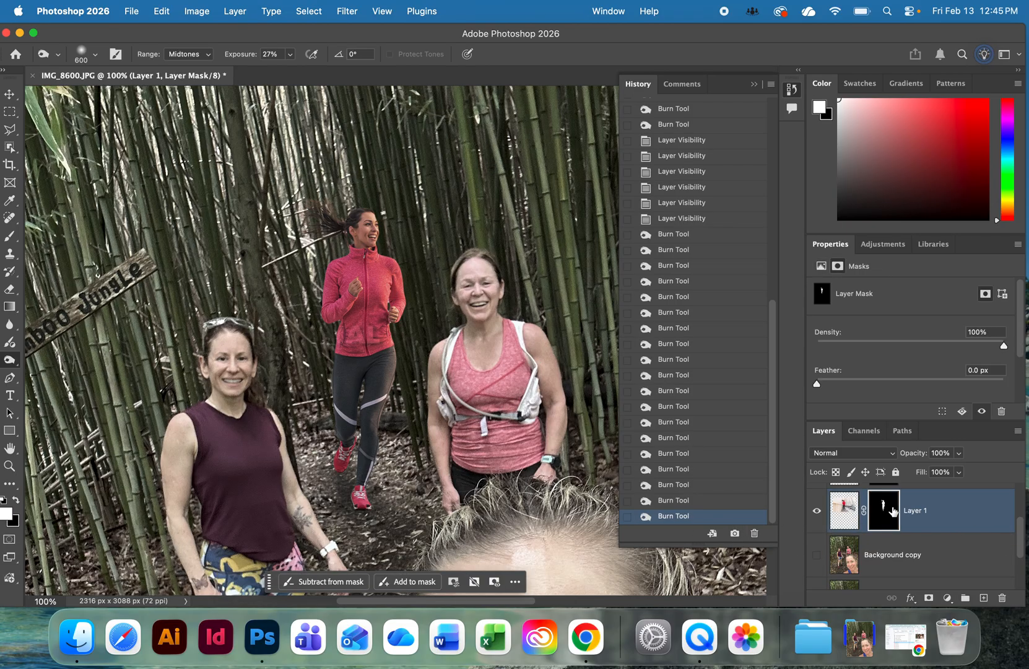
{"action": "left_click", "coordinate": [844, 510]}
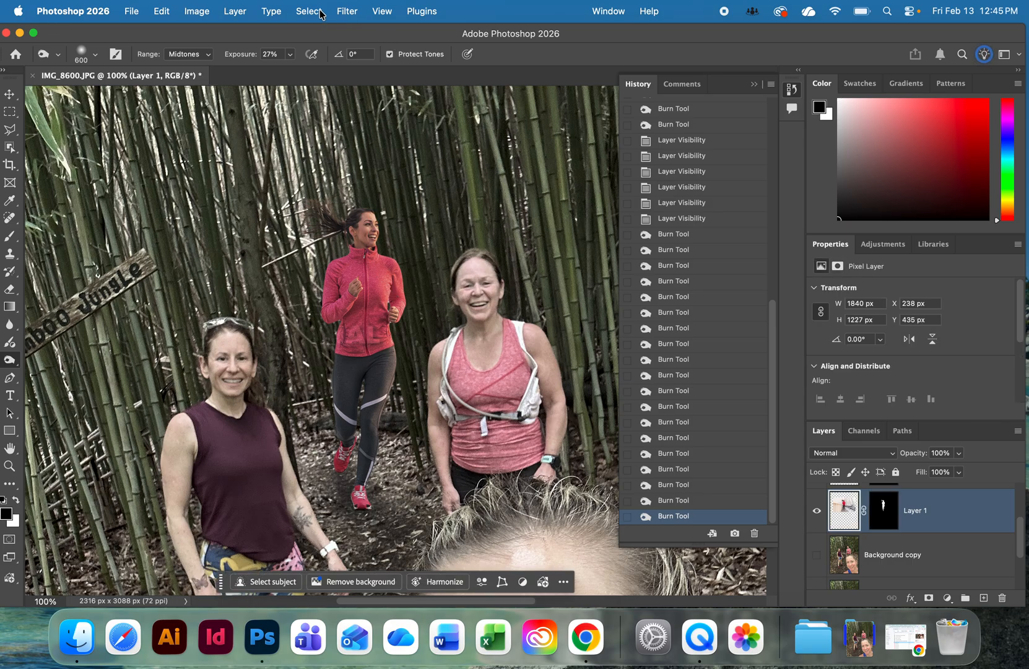
{"action": "left_click", "coordinate": [883, 244]}
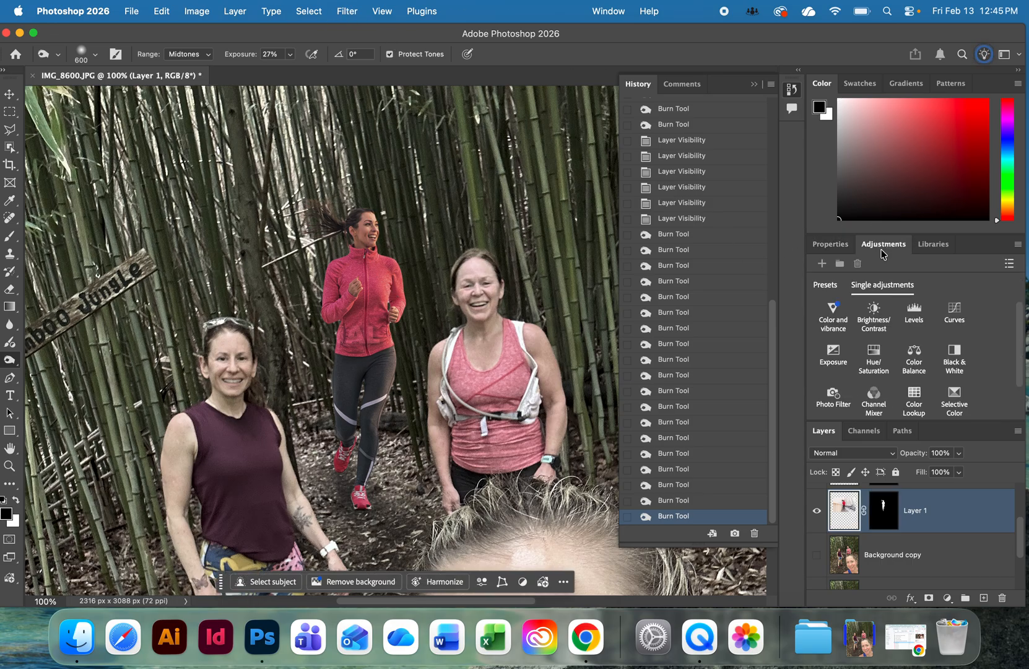
{"action": "left_click", "coordinate": [874, 359]}
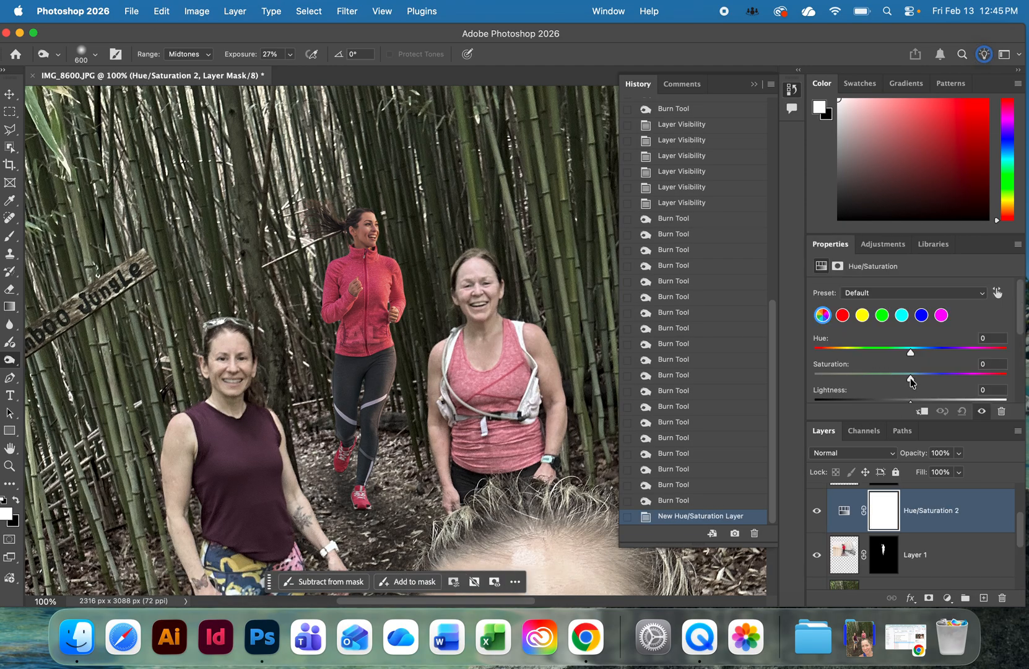
{"action": "left_click_drag", "start_coordinate": [911, 378], "coordinate": [907, 379]}
{"action": "left_click_drag", "start_coordinate": [878, 380], "coordinate": [873, 380]}
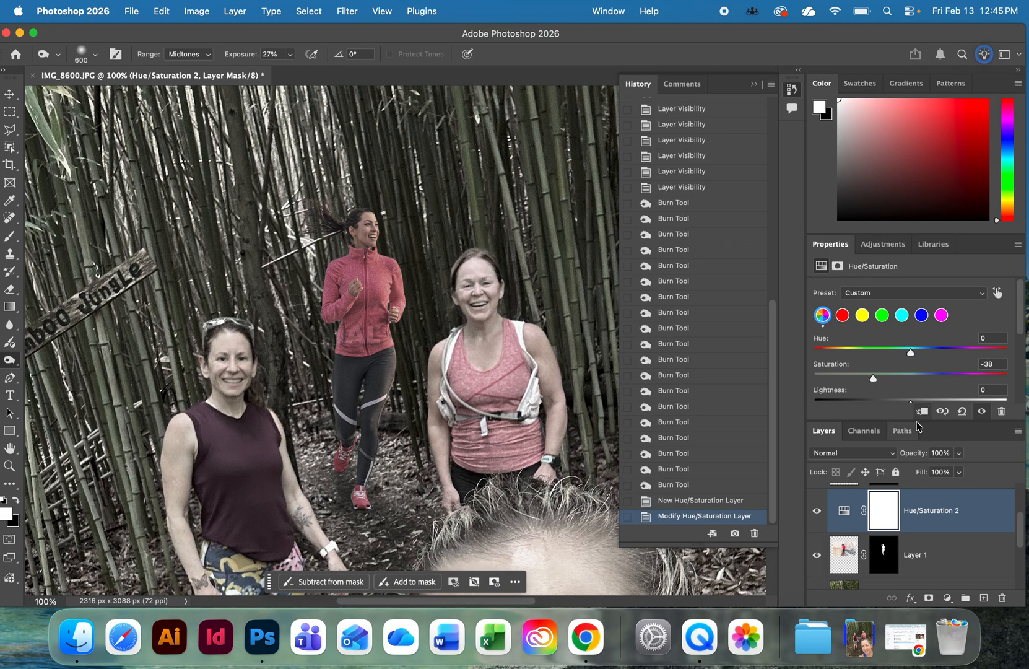
Free-transform Layer 1, rotating the runner about 4.5° counterclockwise and moving her about 55 px left and 16 px up.
{"action": "key", "text": "super+0"}
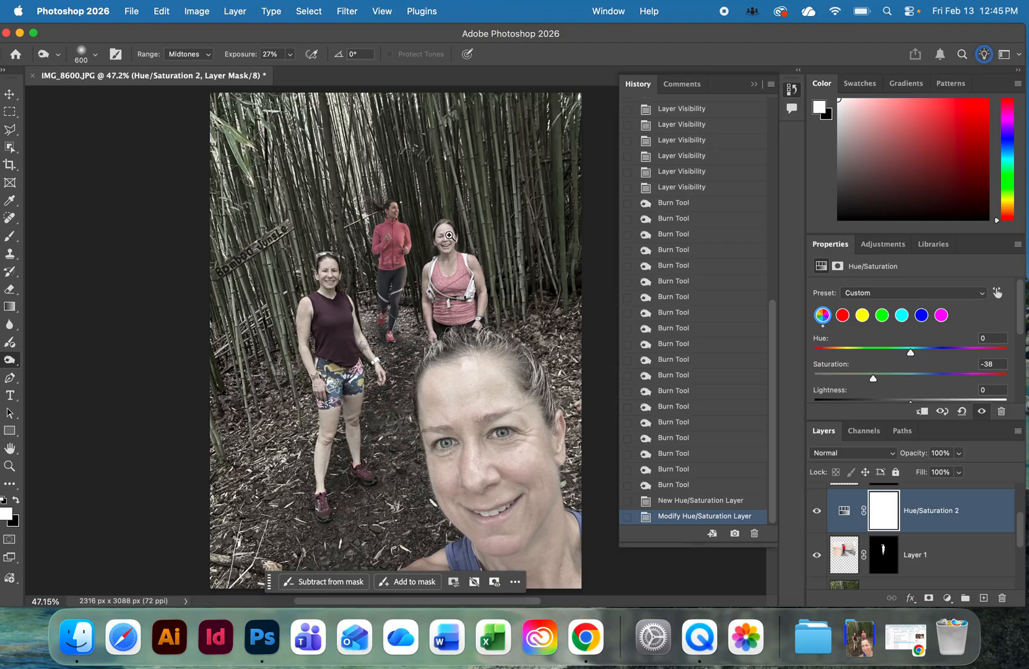
{"action": "left_click", "coordinate": [424, 248], "text": "super"}
{"action": "left_click", "coordinate": [424, 247], "text": "super"}
{"action": "left_click", "coordinate": [425, 248], "text": "super"}
{"action": "left_click", "coordinate": [424, 248], "text": "super"}
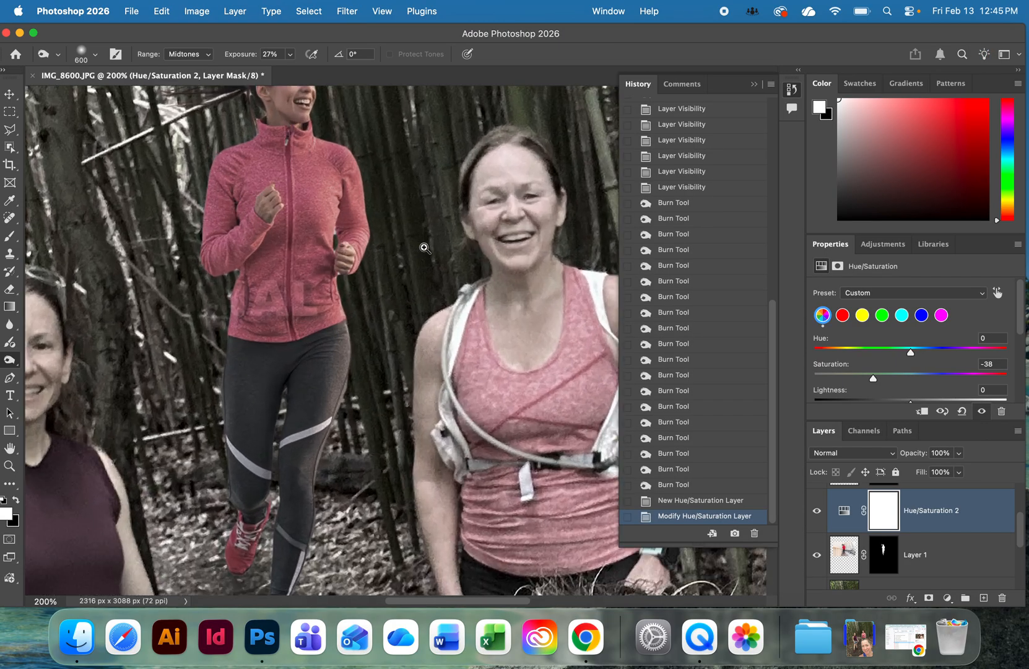
{"action": "left_click", "coordinate": [872, 571]}
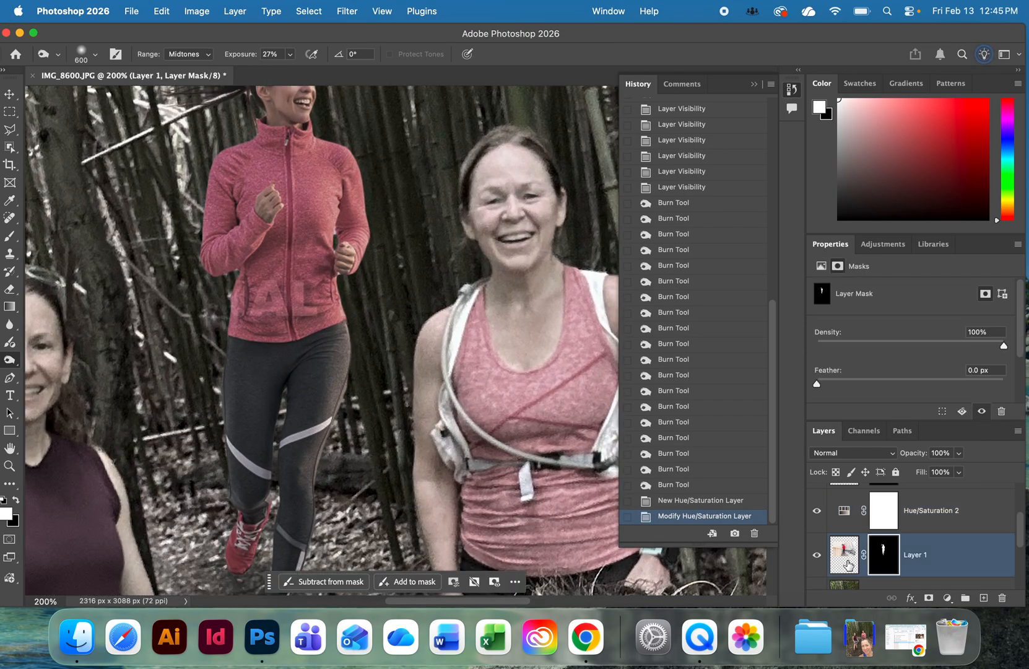
{"action": "left_click", "coordinate": [847, 564]}
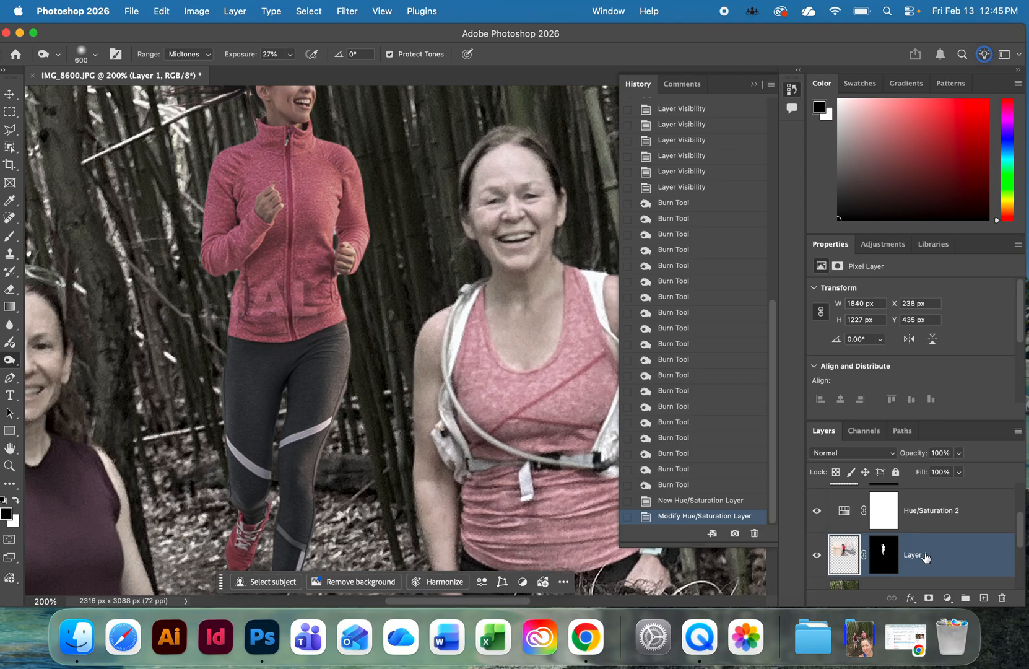
{"action": "key", "text": "super+t"}
{"action": "left_click", "coordinate": [458, 387], "text": "alt+super"}
{"action": "left_click", "coordinate": [458, 387], "text": "alt+super"}
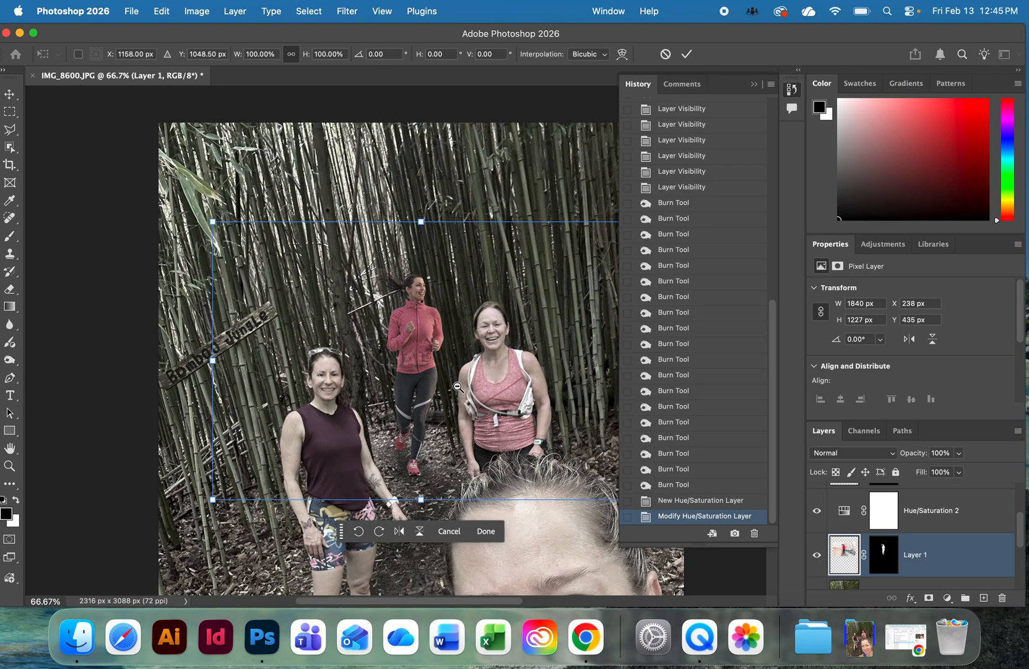
{"action": "left_click_drag", "start_coordinate": [506, 367], "coordinate": [406, 370]}
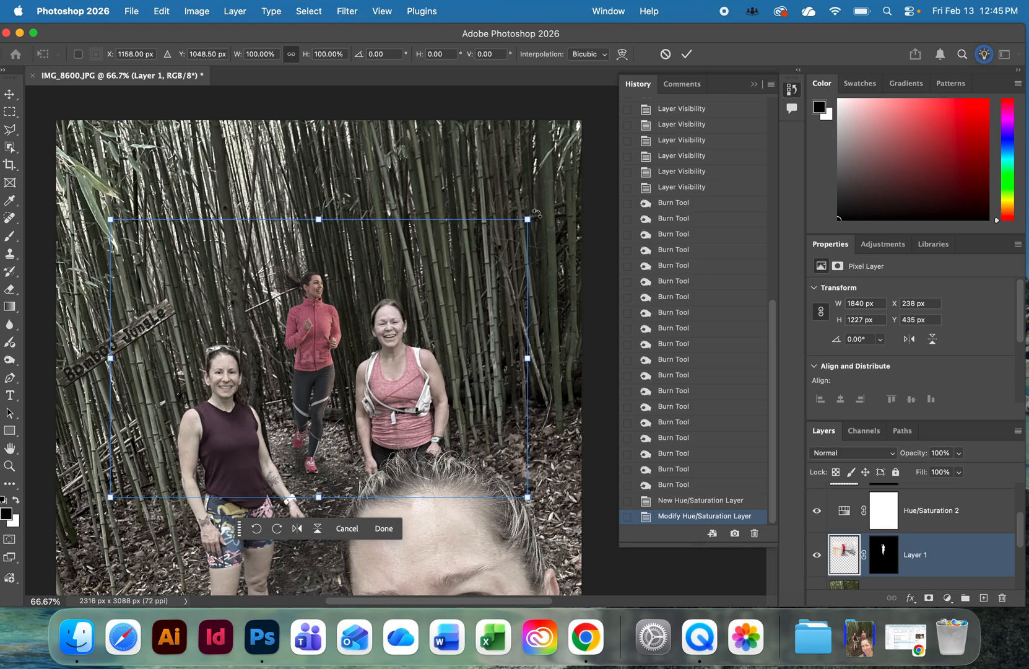
{"action": "left_click_drag", "start_coordinate": [536, 213], "coordinate": [524, 198]}
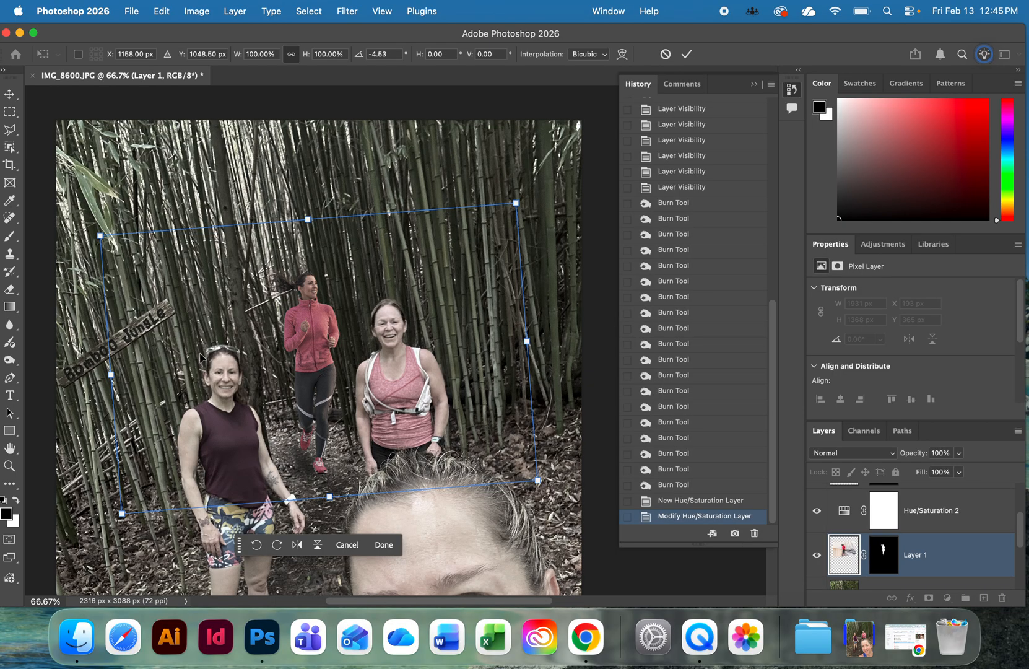
{"action": "left_click_drag", "start_coordinate": [294, 340], "coordinate": [306, 341]}
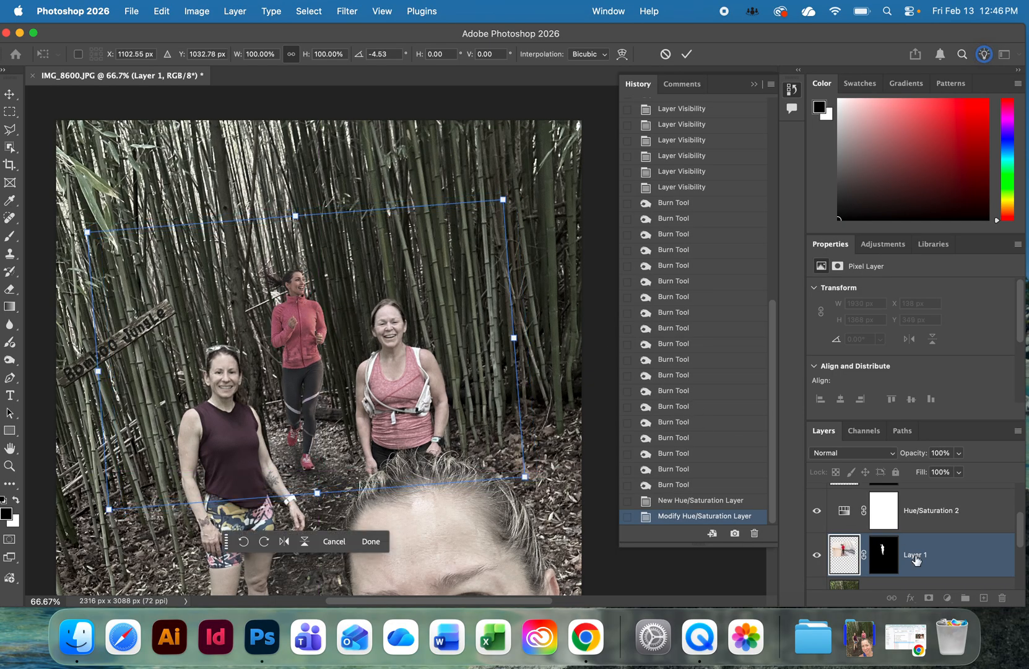
Apply the transform, target Layer 1's mask and lower the layer's opacity to 51%.
{"action": "left_click", "coordinate": [891, 561]}
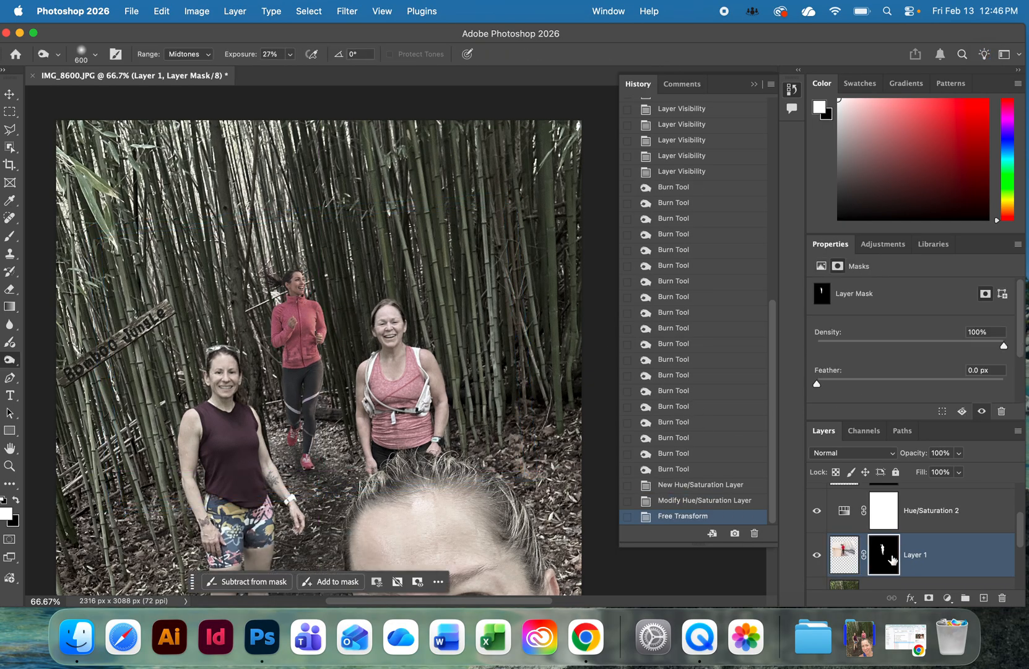
{"action": "left_click", "coordinate": [325, 309], "text": "super"}
{"action": "left_click", "coordinate": [358, 334], "text": "super"}
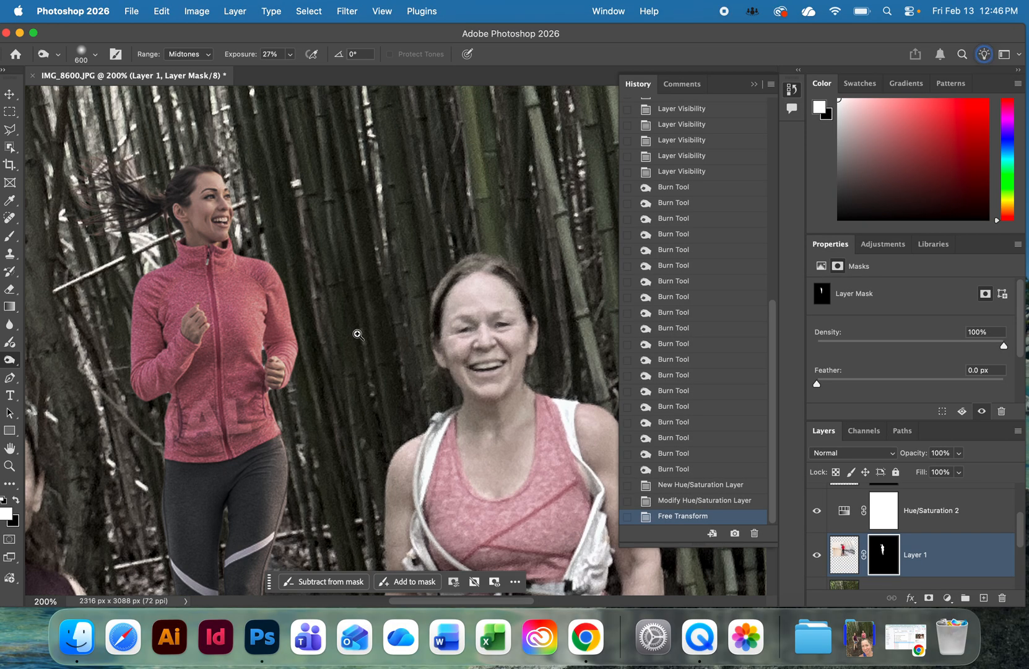
{"action": "left_click", "coordinate": [960, 453]}
{"action": "left_click", "coordinate": [930, 469]}
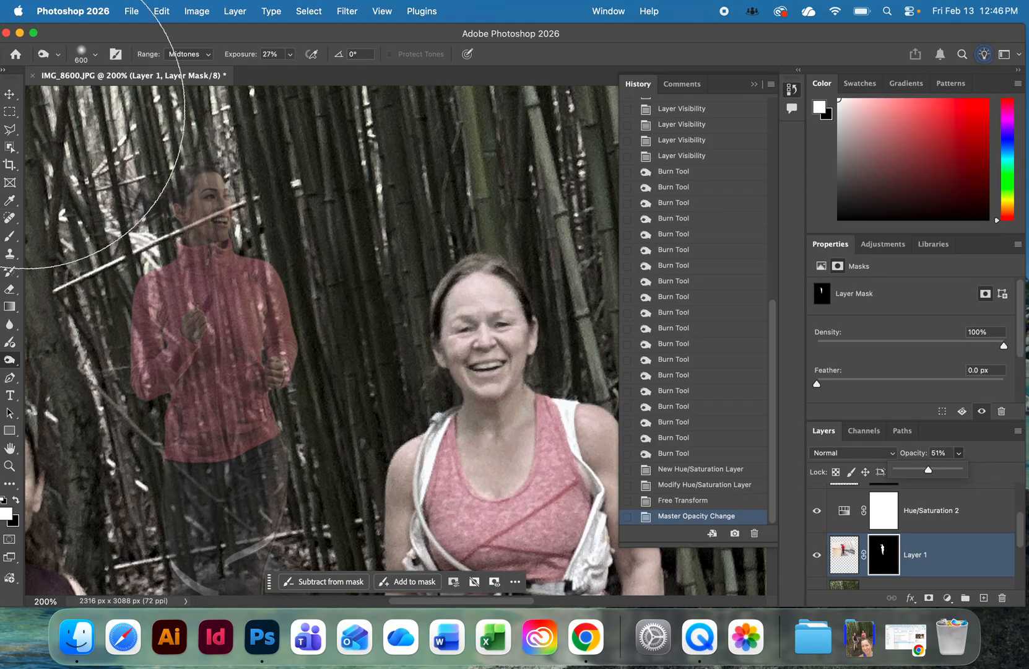
Outline the excess sleeve edge on the runner's arm facing the pink-top woman with the Polygonal Lasso, clear it from the mask and deselect.
{"action": "left_click", "coordinate": [9, 129]}
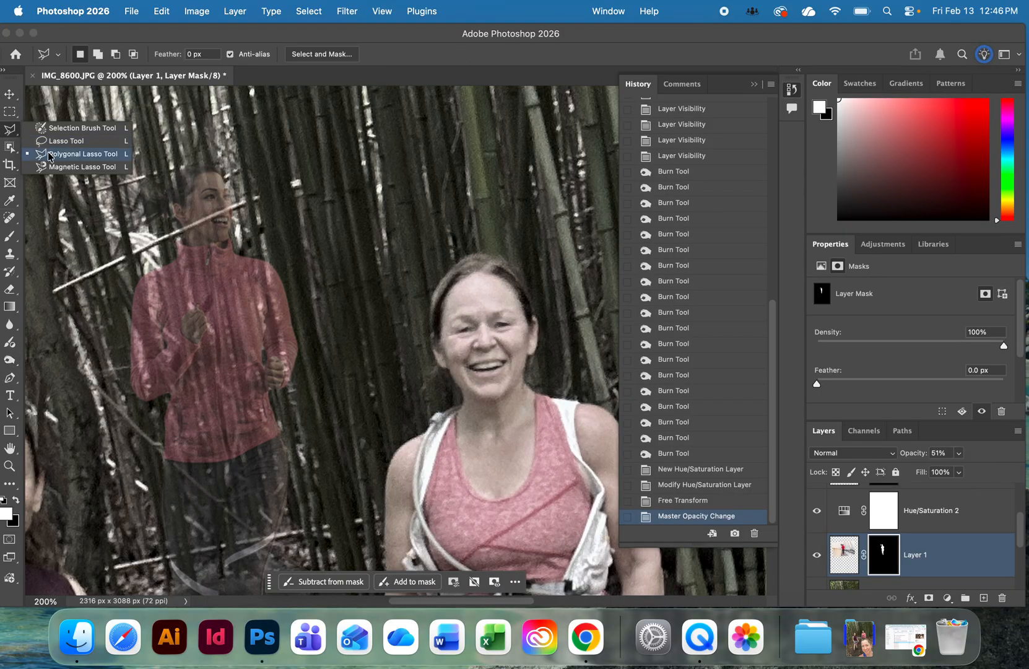
{"action": "left_click", "coordinate": [51, 155]}
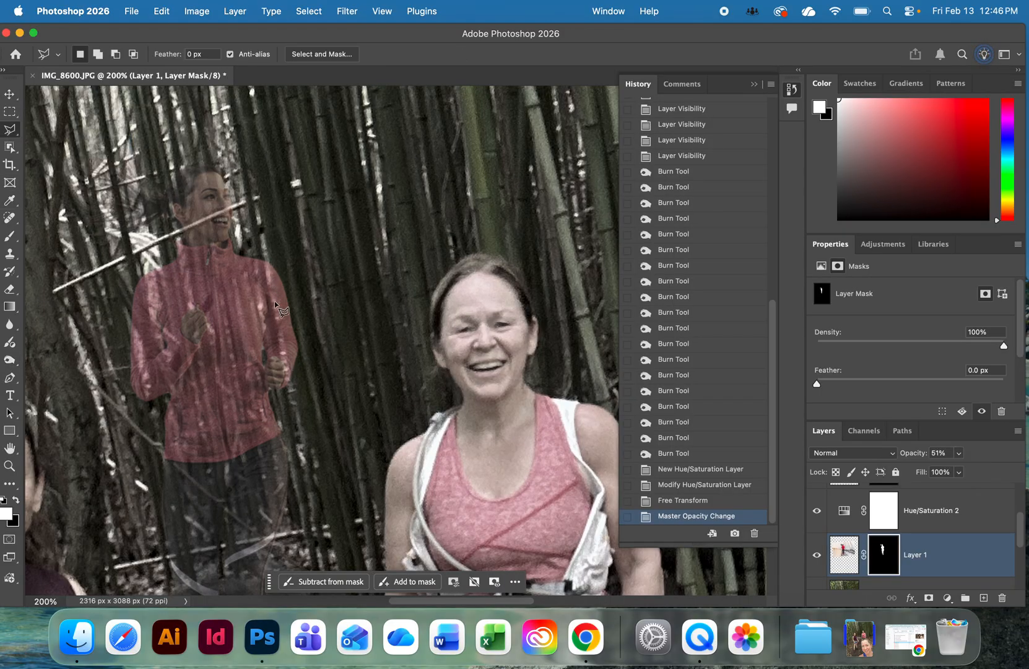
{"action": "left_click", "coordinate": [268, 250]}
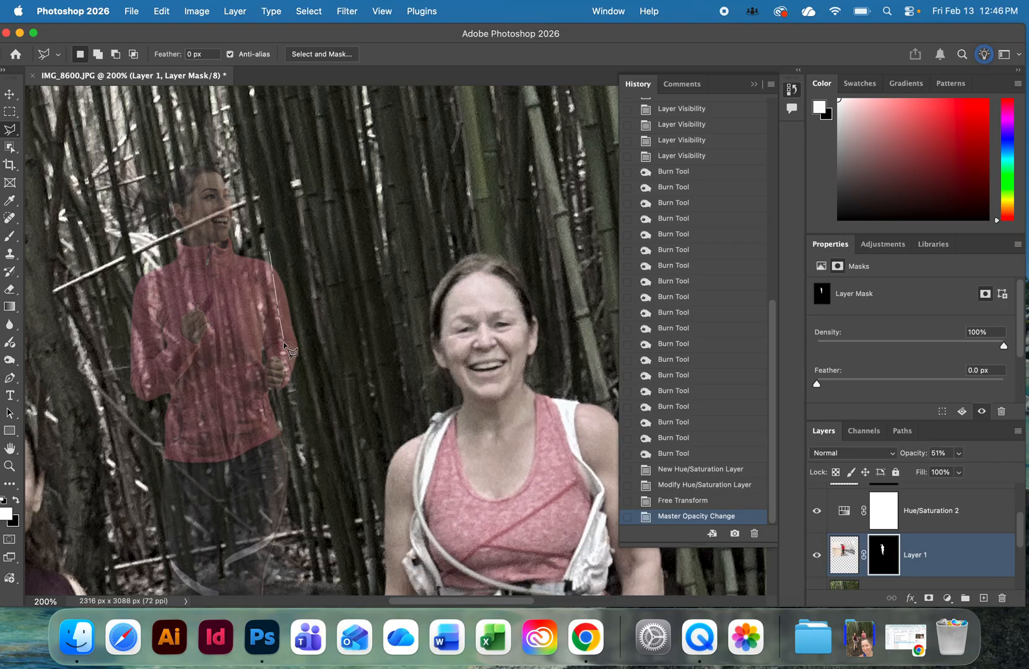
{"action": "left_click", "coordinate": [293, 384]}
{"action": "left_click", "coordinate": [326, 389]}
{"action": "left_click", "coordinate": [329, 270]}
{"action": "left_click", "coordinate": [270, 253]}
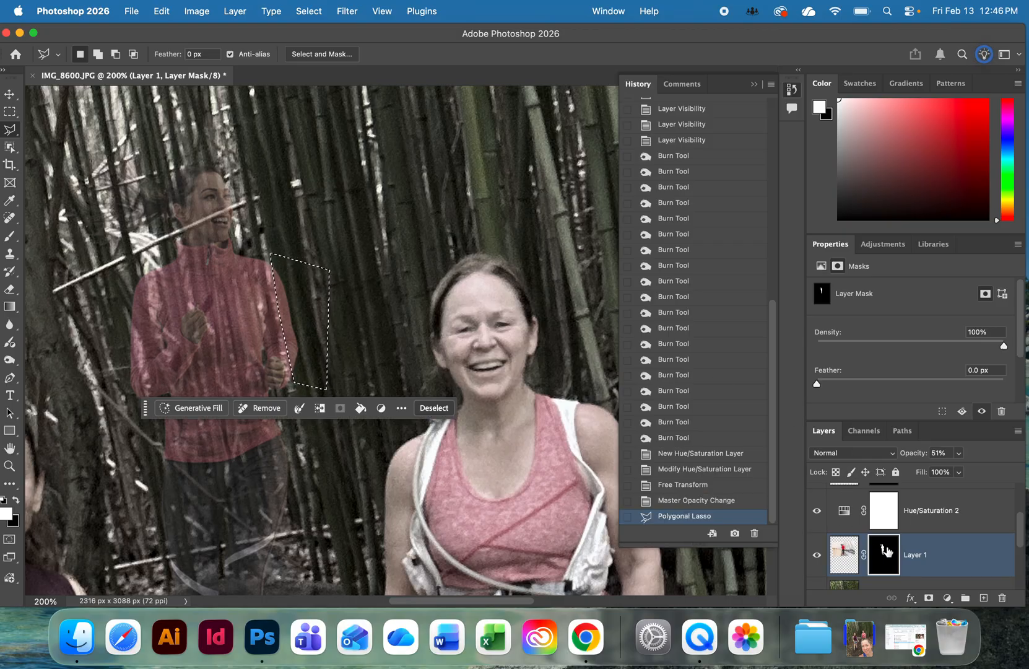
{"action": "key", "text": "Delete"}
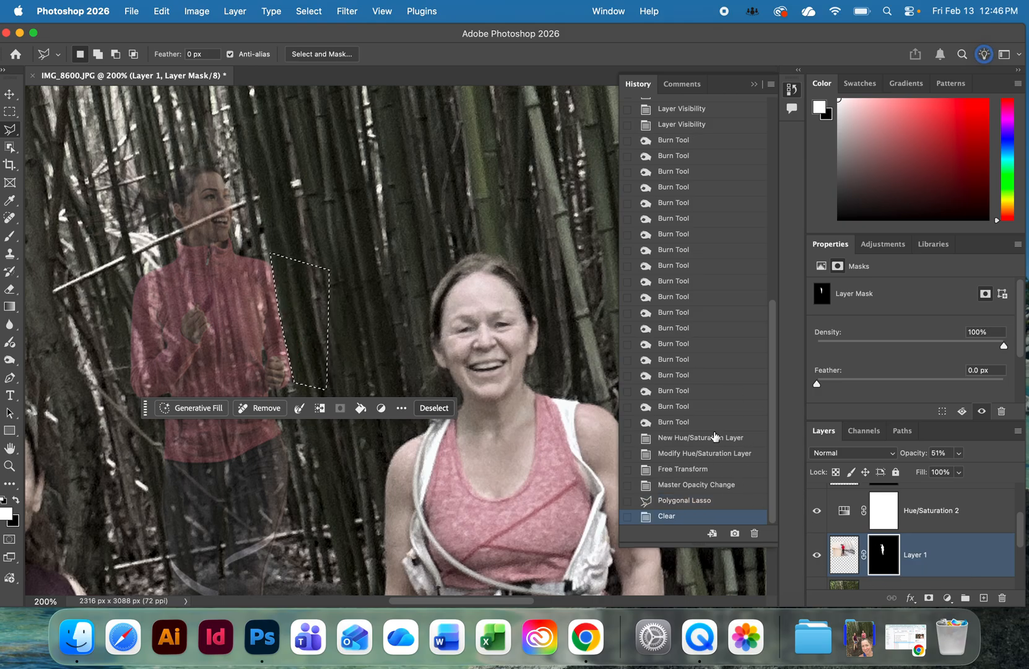
{"action": "key", "text": "ctrl+d"}
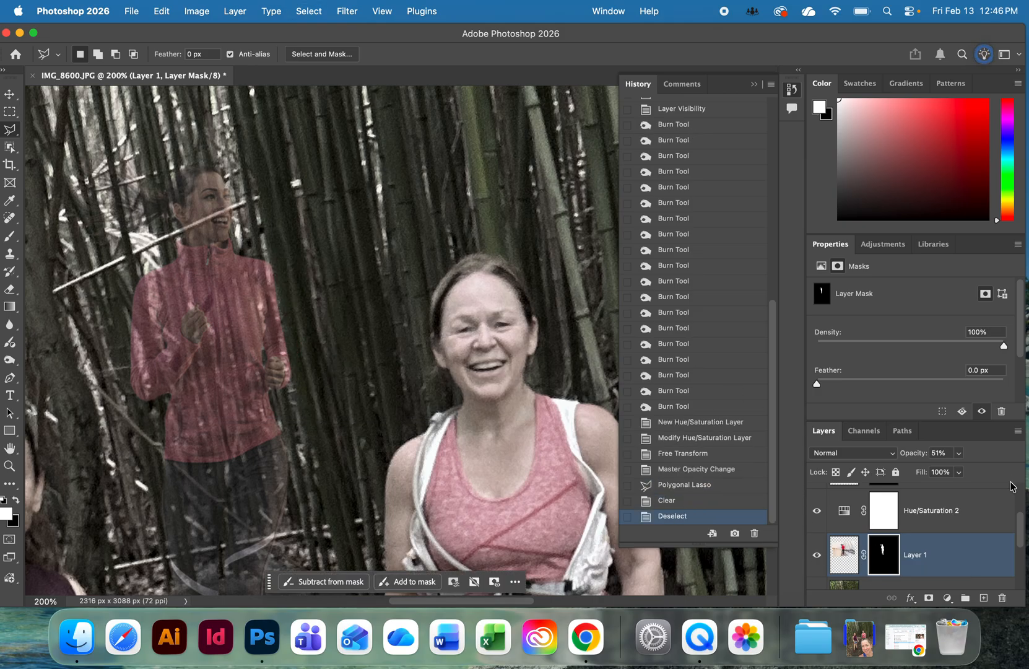
Restore Layer 1's opacity to 100% and switch to the Move tool.
{"action": "left_click", "coordinate": [958, 457]}
{"action": "left_click_drag", "start_coordinate": [957, 472], "coordinate": [1022, 470]}
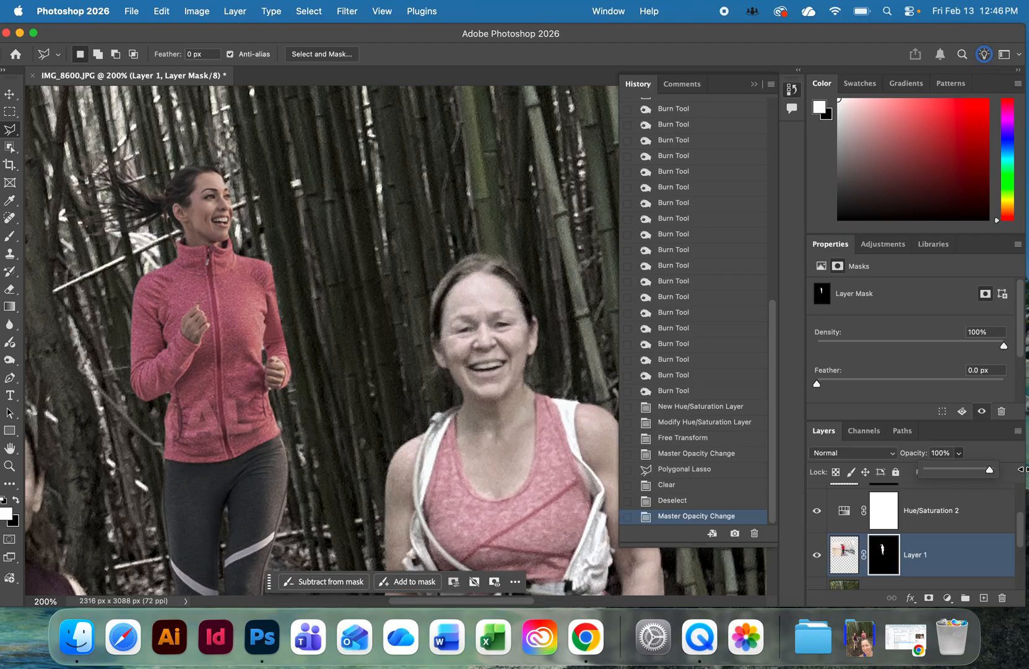
{"action": "left_click", "coordinate": [279, 319]}
{"action": "key", "text": "v"}
{"action": "key", "text": "super+0"}
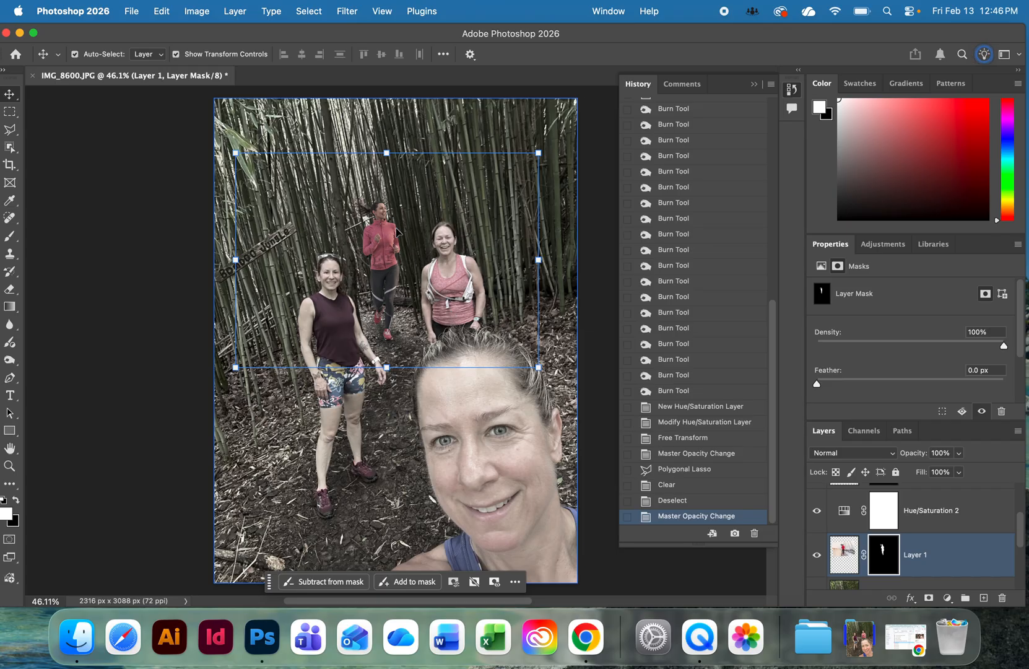
Examine the blended runner up close and in the whole photo with all layers deselected.
{"action": "scroll", "coordinate": [433, 245], "scroll_direction": "left", "scroll_amount": 3}
{"action": "left_click", "coordinate": [452, 246], "text": "super"}
{"action": "left_click", "coordinate": [452, 246], "text": "super"}
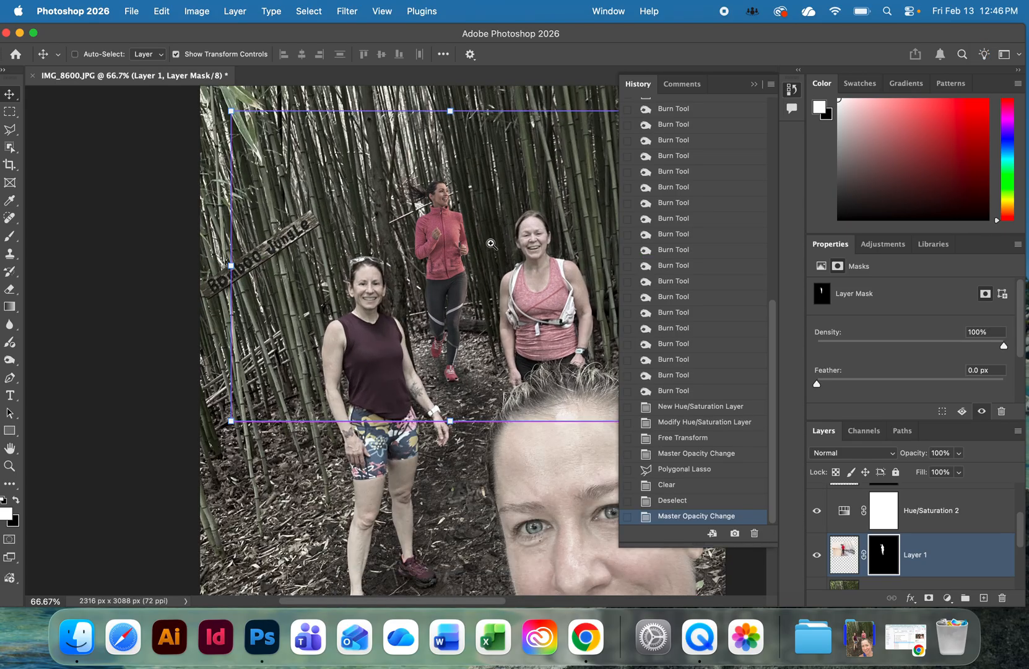
{"action": "left_click", "coordinate": [478, 245], "text": "super"}
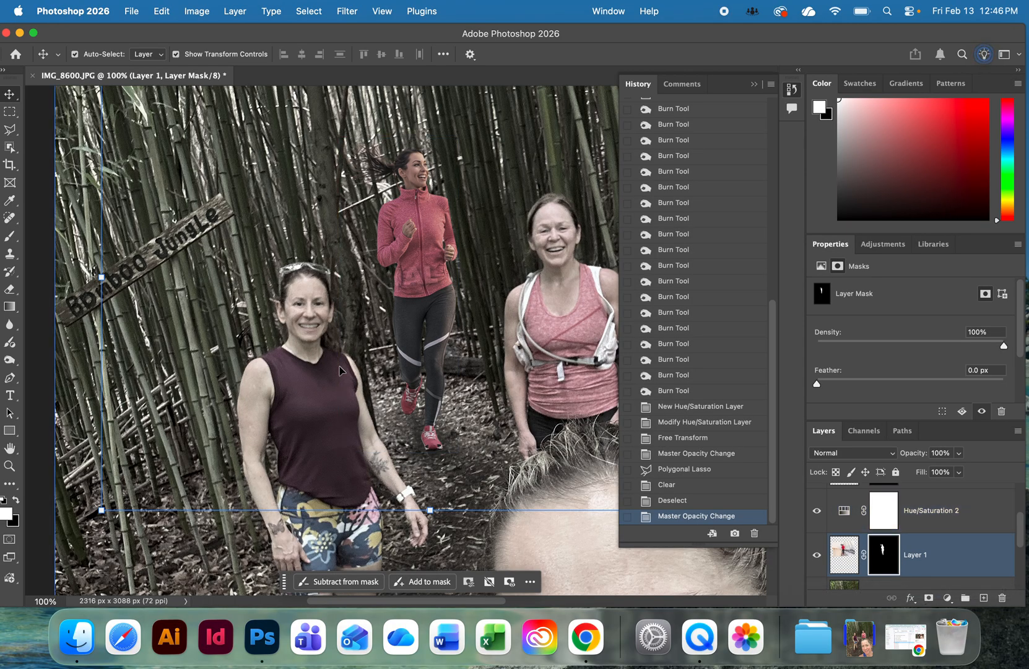
{"action": "key", "text": "super+0"}
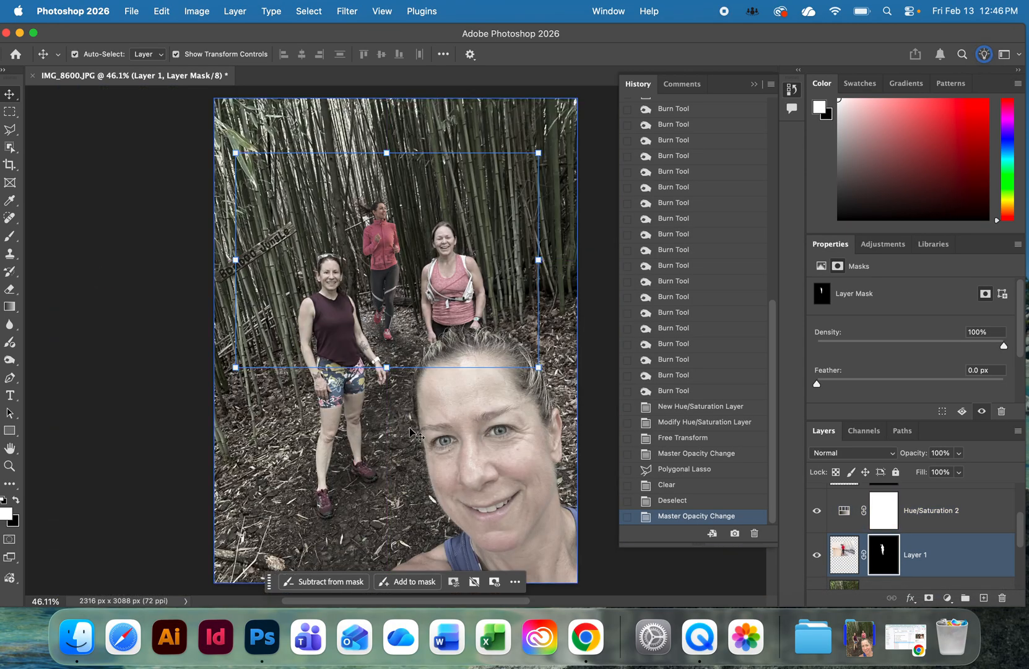
{"action": "left_click", "coordinate": [121, 221]}
{"action": "left_click", "coordinate": [391, 305]}
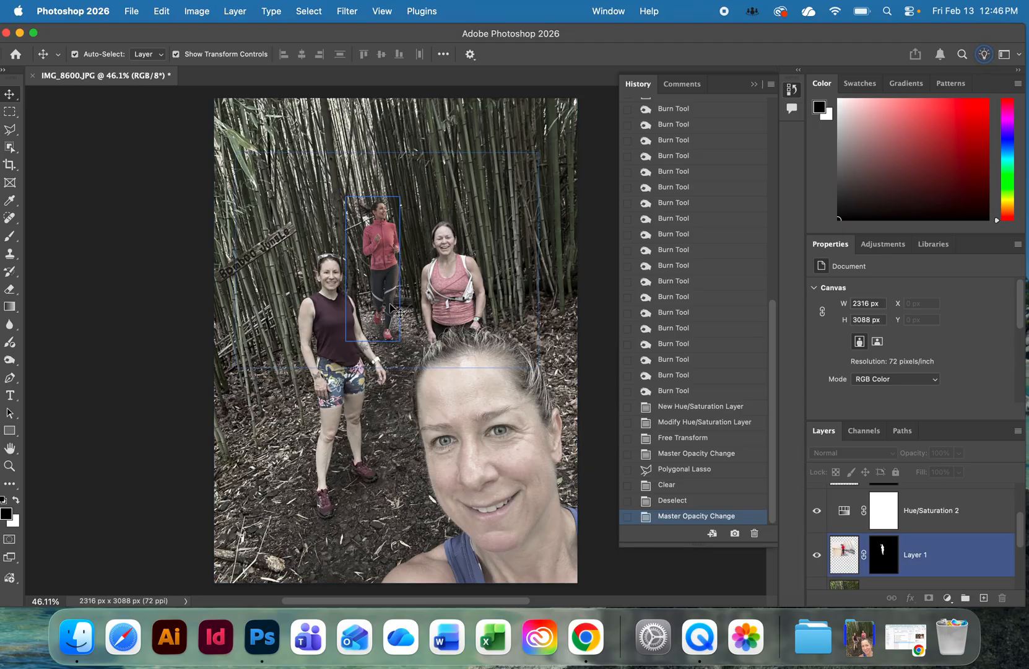
{"action": "left_click", "coordinate": [551, 326]}
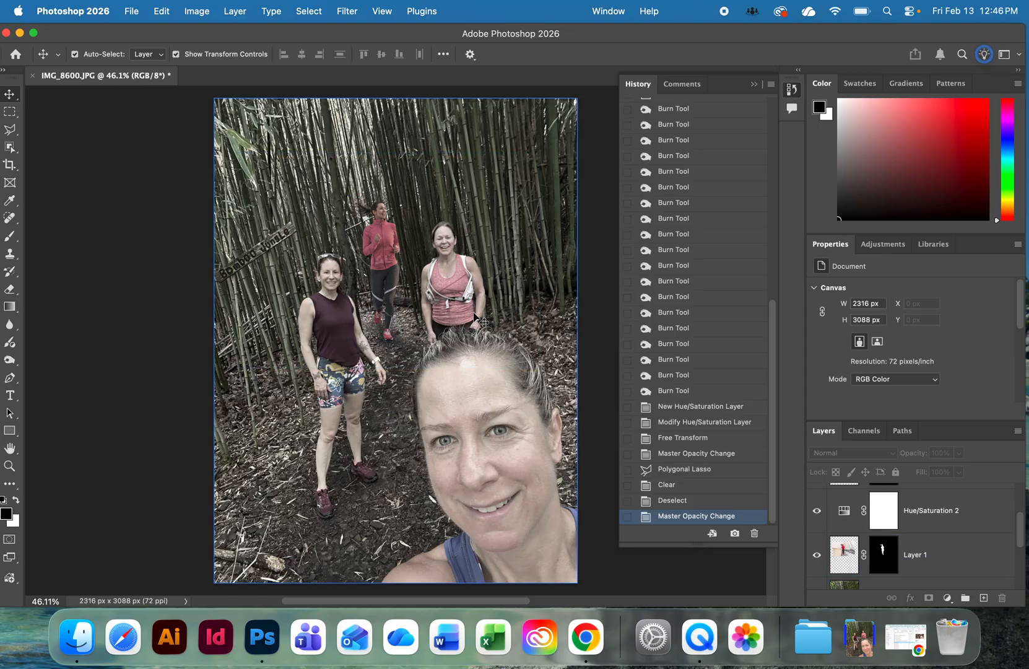